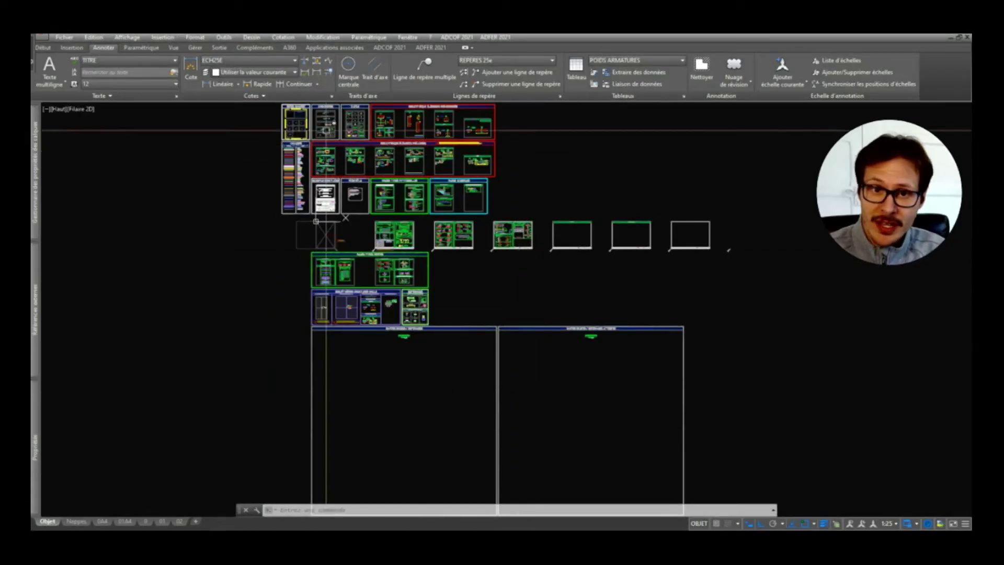
# - Adjust the sheet overview, then open the GCA_Aide.pdf help booklet and page through its opening pages
pyautogui.scroll(2, 338, 107)
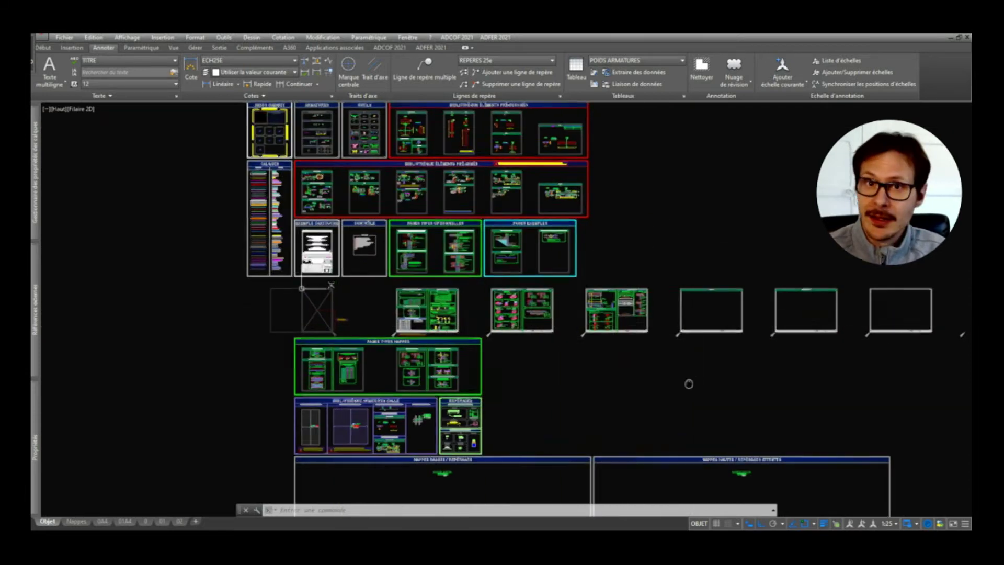
pyautogui.moveTo(694, 380); pyautogui.dragTo(679, 382, button='middle')
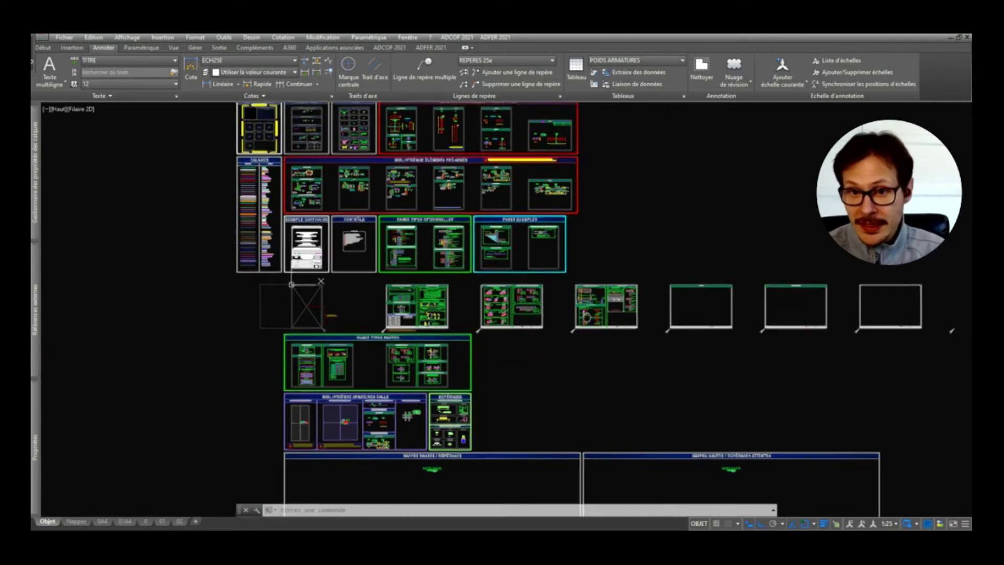
pyautogui.moveTo(601, 345); pyautogui.dragTo(613, 333, button='middle')
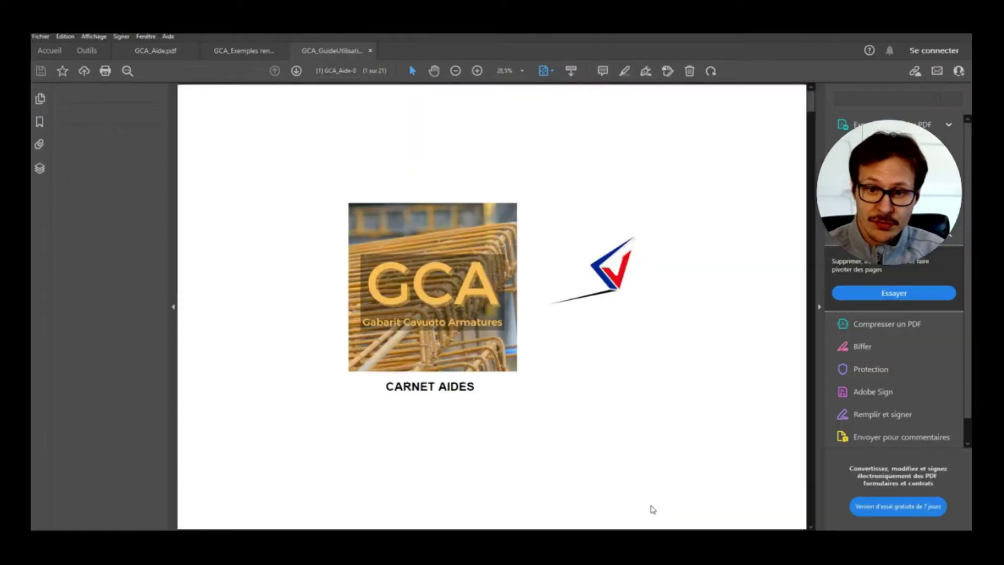
pyautogui.click(653, 508)
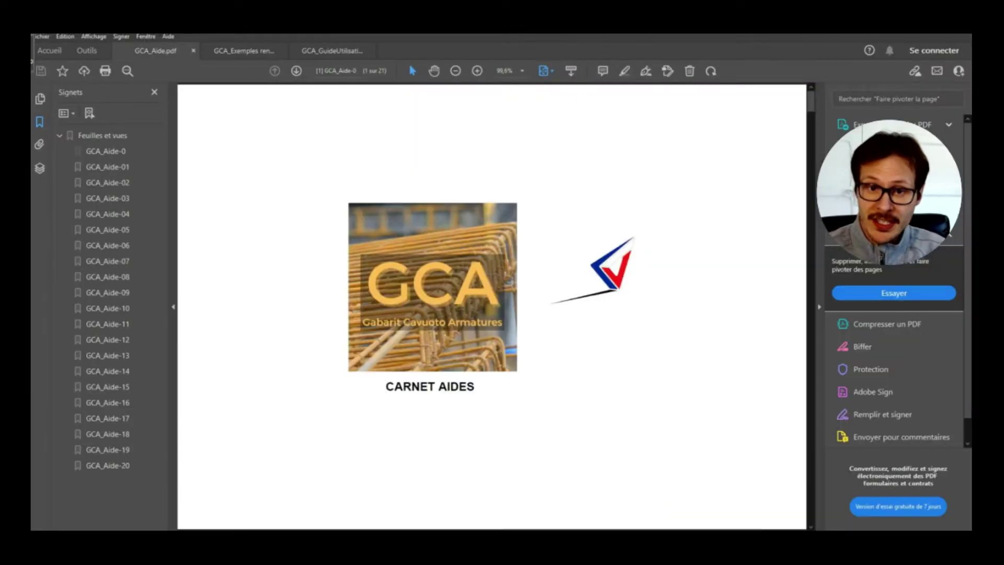
pyautogui.scroll(-2, 512, 285)
pyautogui.scroll(-2, 625, 340)
pyautogui.scroll(-2, 622, 338)
pyautogui.scroll(-2, 622, 336)
pyautogui.scroll(-2, 622, 336)
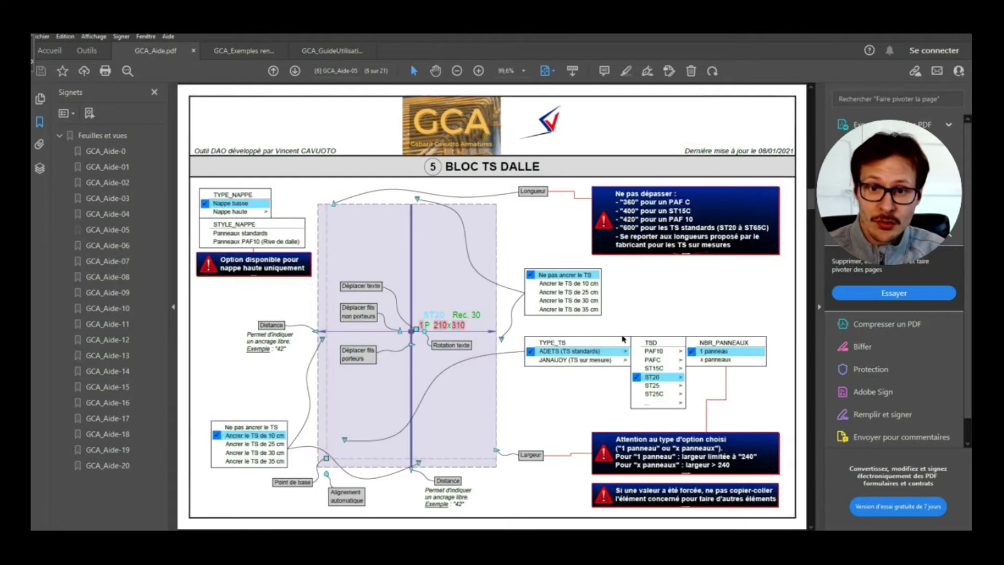
pyautogui.scroll(-2, 623, 338)
pyautogui.scroll(-2, 623, 339)
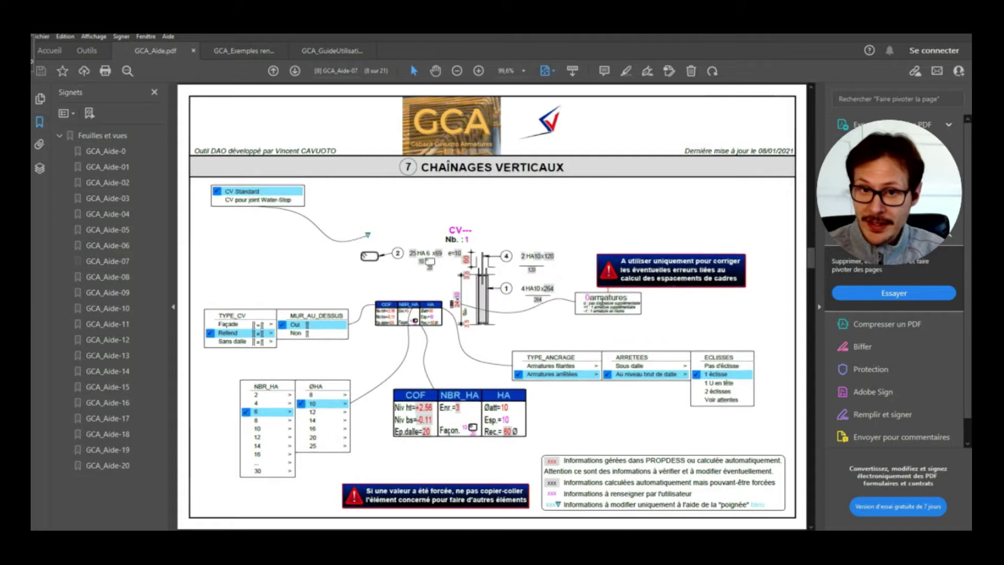
# - Page further through the help booklet to the block sheets near page 20
pyautogui.scroll(-2, 604, 298)
pyautogui.scroll(-2, 602, 303)
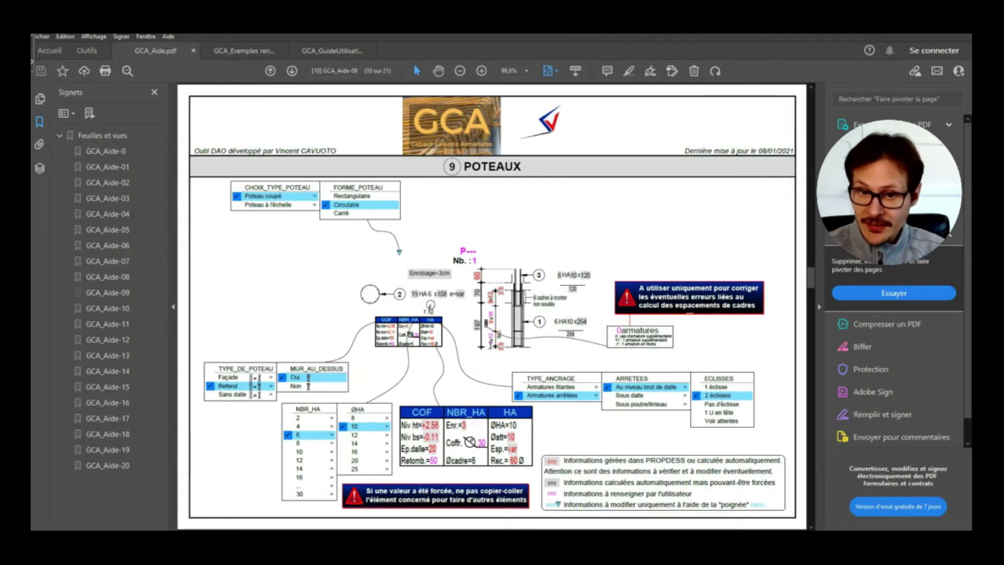
pyautogui.scroll(-2, 494, 353)
pyautogui.scroll(-2, 484, 370)
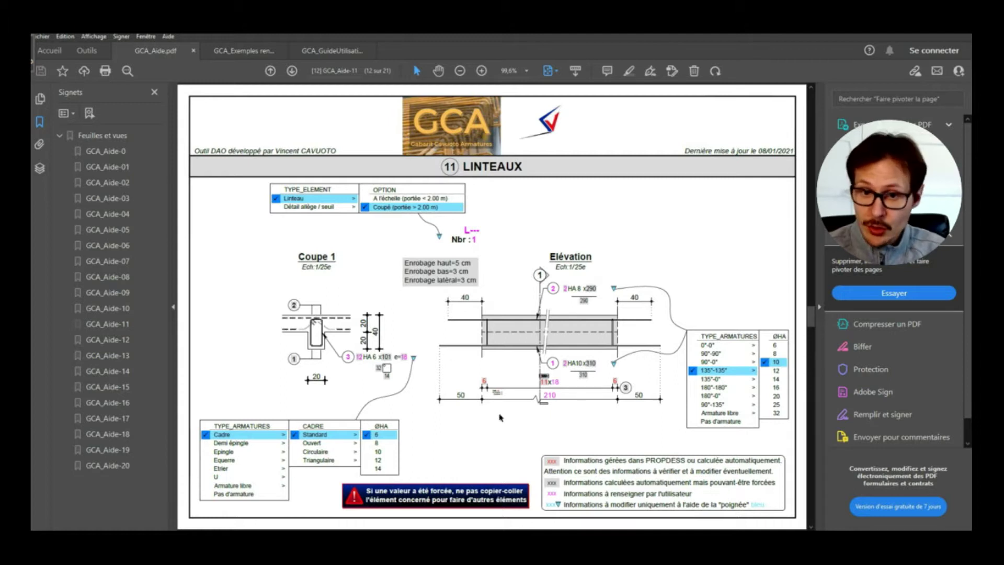
pyautogui.scroll(-1, 501, 417)
pyautogui.scroll(-1, 501, 417)
pyautogui.scroll(-1, 501, 417)
pyautogui.scroll(-1, 501, 417)
pyautogui.scroll(-1, 501, 417)
pyautogui.scroll(-1, 501, 417)
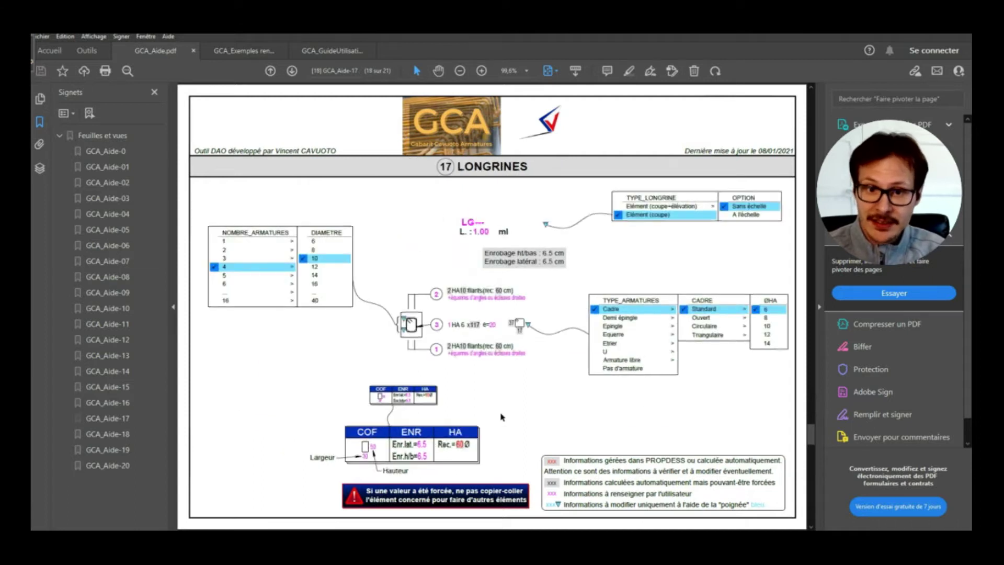
pyautogui.scroll(-1, 501, 417)
pyautogui.scroll(-1, 501, 417)
# - Browse the GCA_Exemples rendu sample sheets, then bring up GCA_GuideUtilisation at its SOMMAIRE page
pyautogui.click(245, 53)
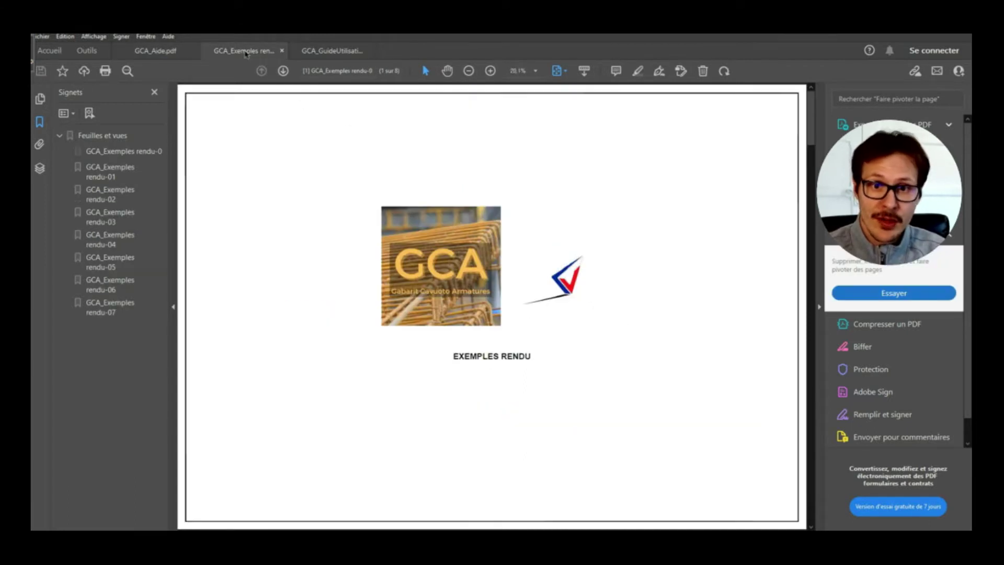
pyautogui.scroll(-1, 558, 268)
pyautogui.scroll(-1, 559, 268)
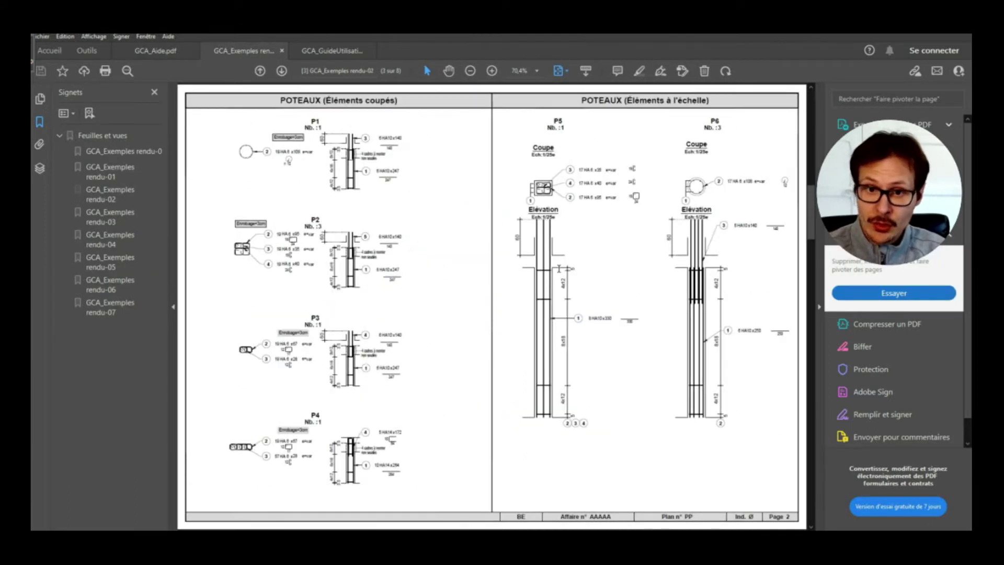
pyautogui.scroll(-1, 558, 268)
pyautogui.scroll(-1, 562, 273)
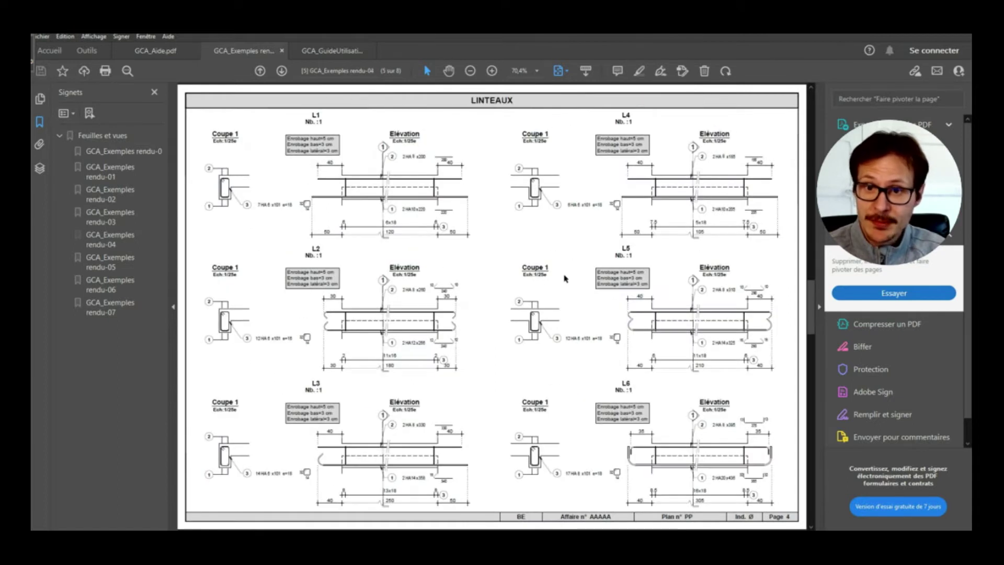
pyautogui.scroll(-1, 565, 278)
pyautogui.scroll(-1, 563, 273)
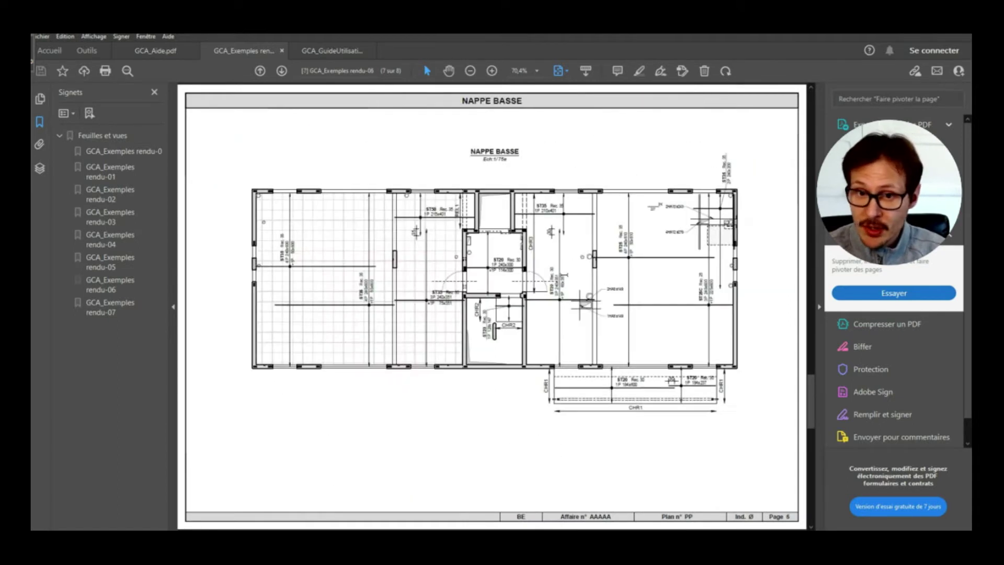
pyautogui.scroll(-1, 564, 275)
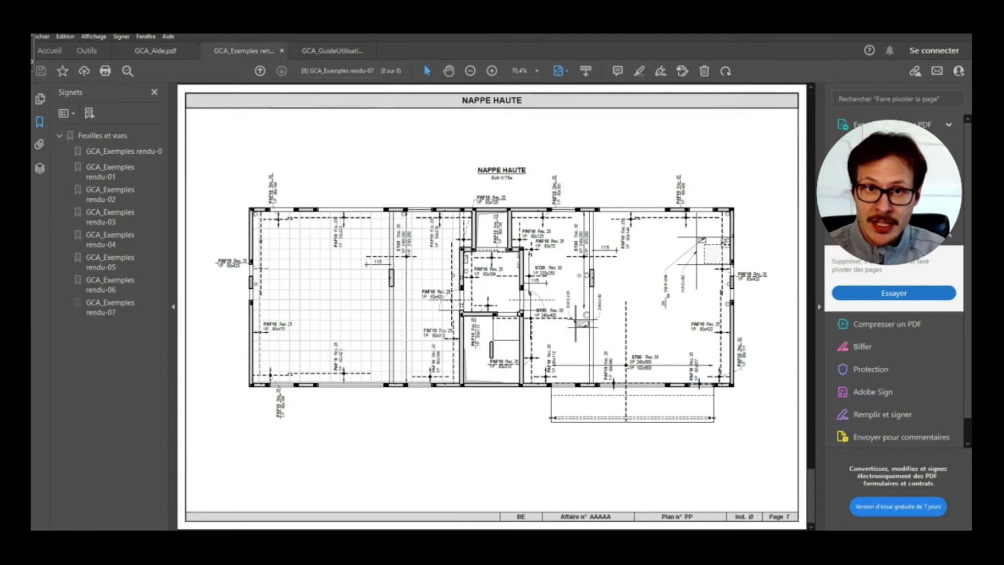
pyautogui.click(342, 52)
pyautogui.scroll(-1, 510, 297)
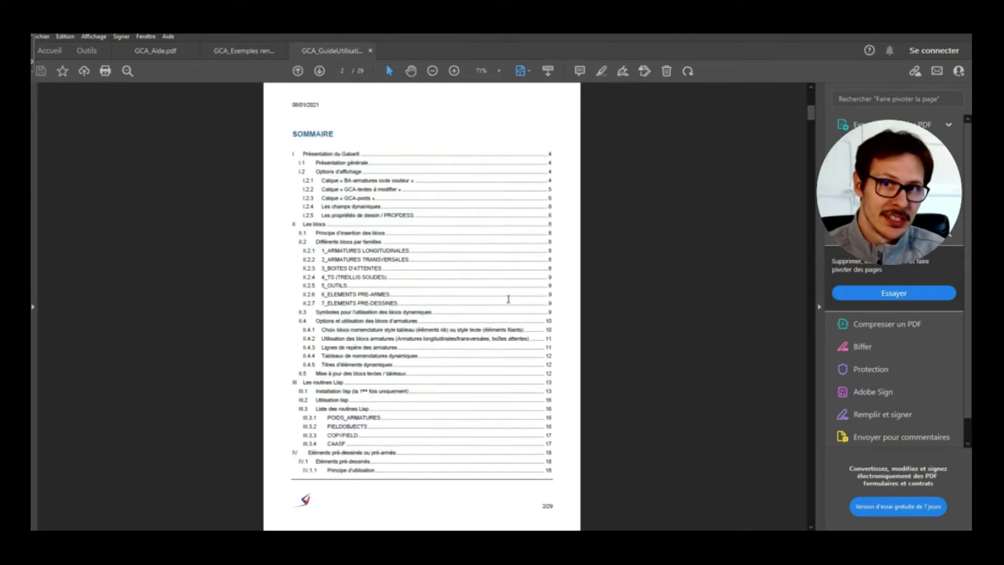
# - Read through the user guide's pages on the template blocks
pyautogui.scroll(-1, 508, 299)
pyautogui.scroll(-1, 509, 303)
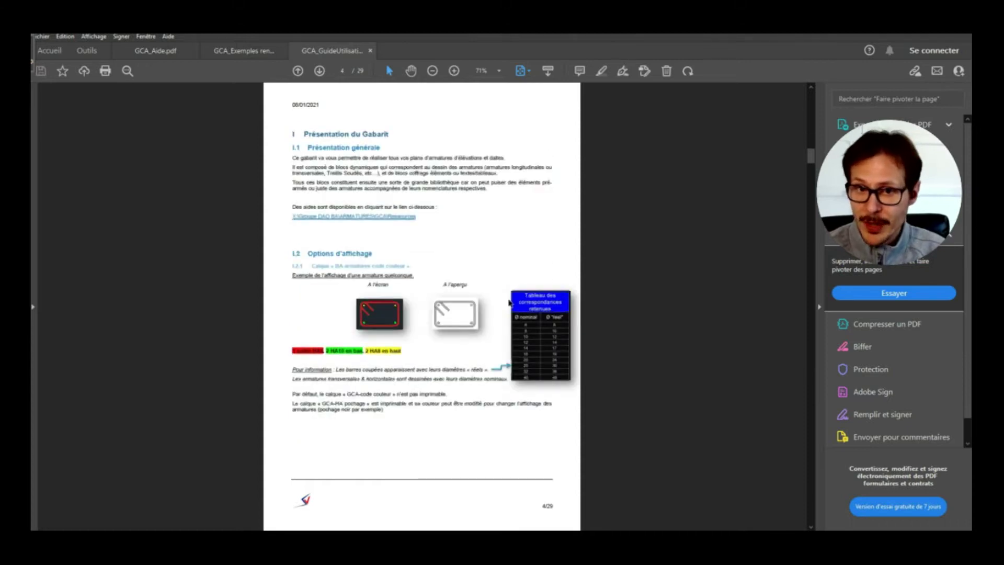
pyautogui.scroll(-1, 509, 303)
pyautogui.scroll(-1, 514, 307)
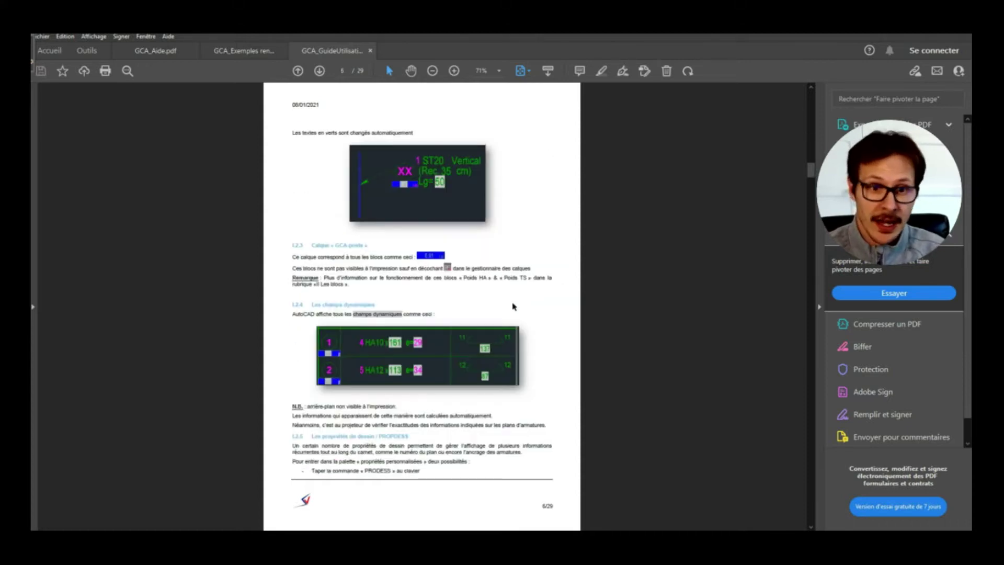
pyautogui.scroll(-1, 514, 307)
pyautogui.scroll(-1, 513, 307)
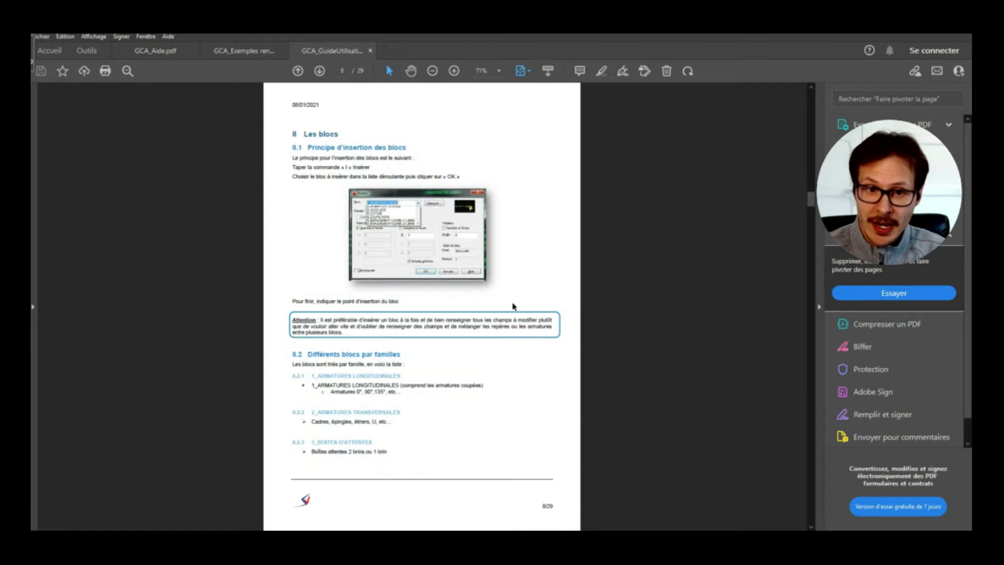
pyautogui.scroll(-1, 514, 307)
pyautogui.scroll(-1, 514, 307)
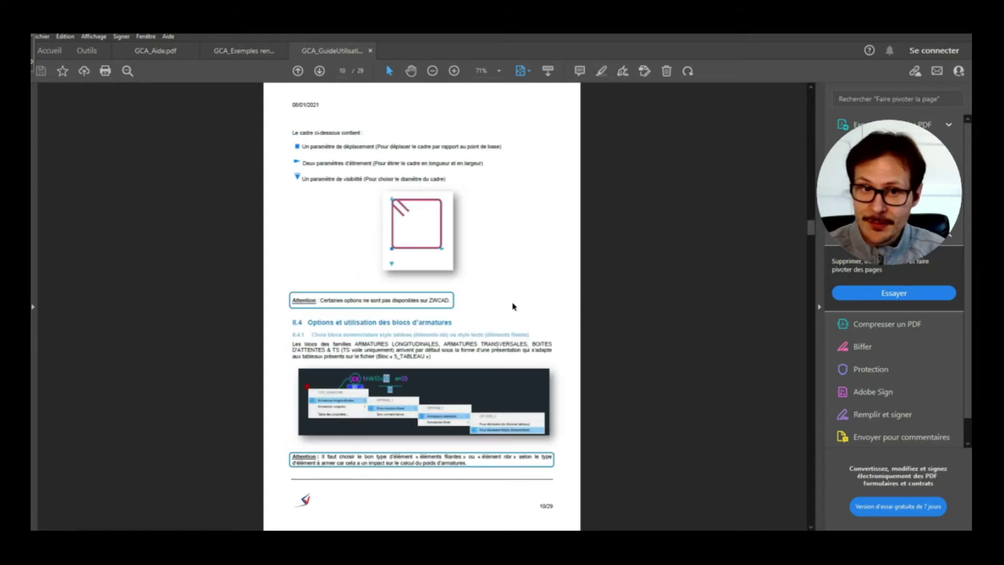
pyautogui.scroll(-1, 514, 307)
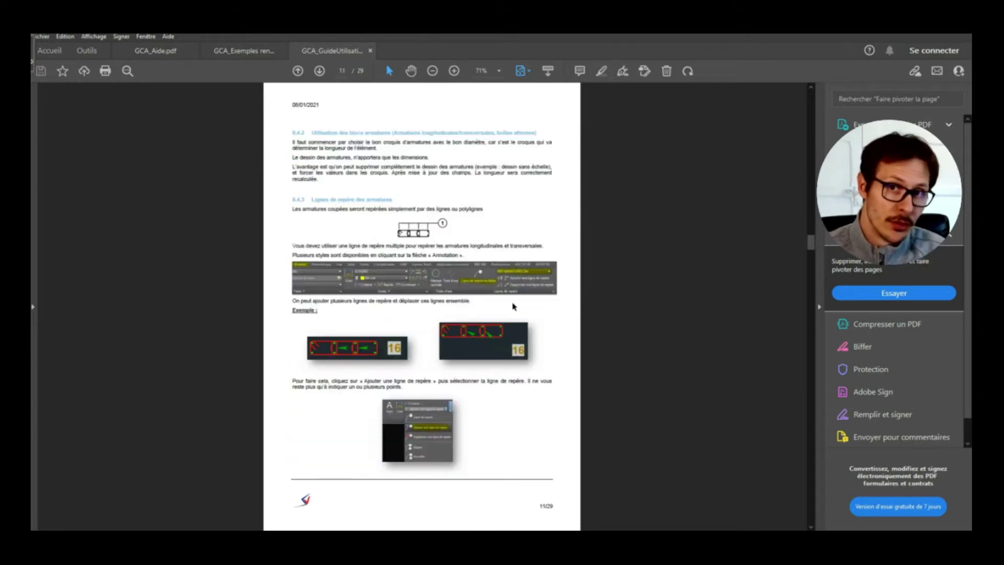
pyautogui.scroll(-1, 513, 307)
pyautogui.scroll(-1, 514, 307)
# - Continue through the Lisp routine and lintel example pages to about page 24 of 29
pyautogui.scroll(-1, 513, 307)
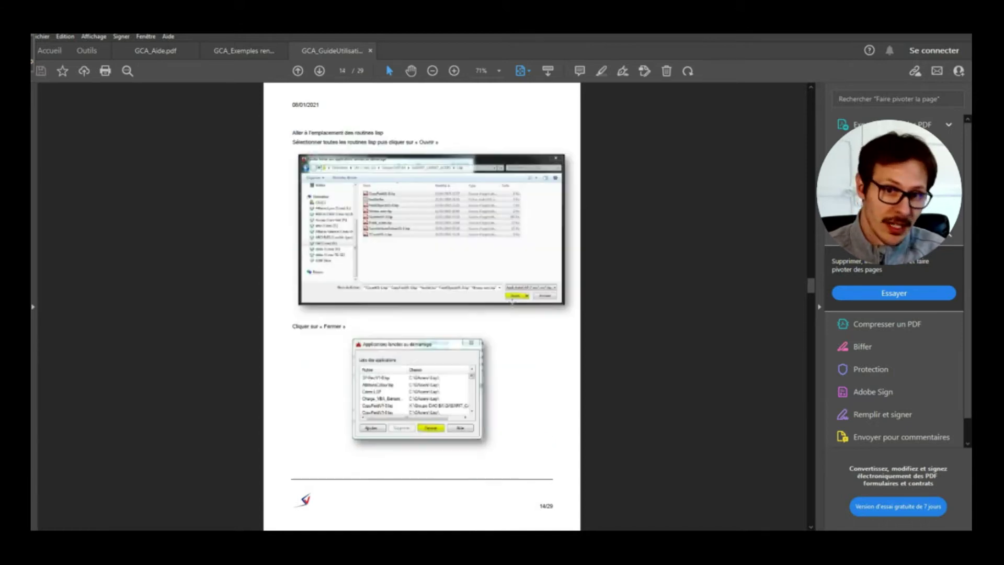
pyautogui.scroll(-1, 512, 302)
pyautogui.scroll(-1, 512, 302)
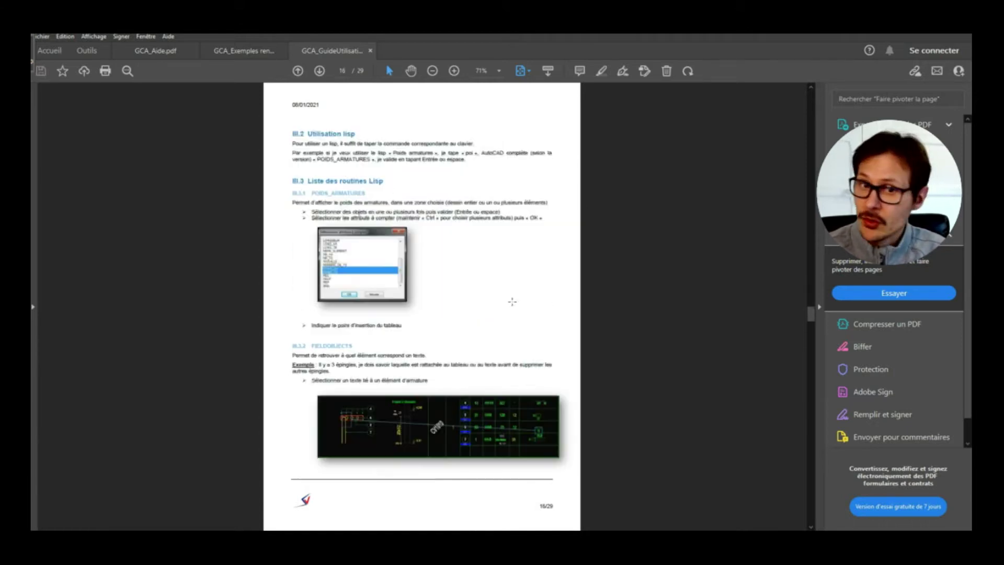
pyautogui.scroll(-1, 512, 302)
pyautogui.scroll(-1, 512, 302)
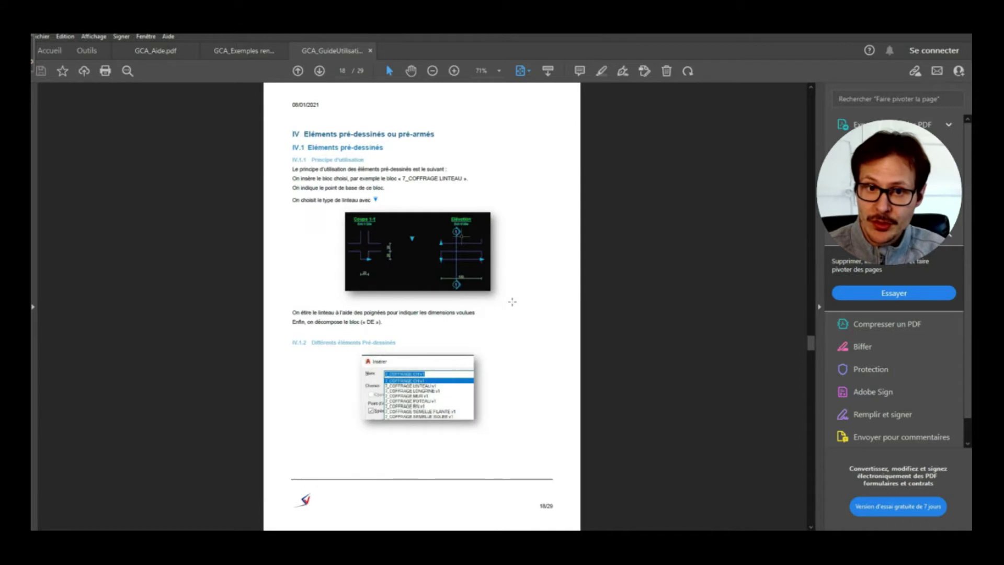
pyautogui.scroll(-1, 512, 302)
pyautogui.scroll(-1, 512, 302)
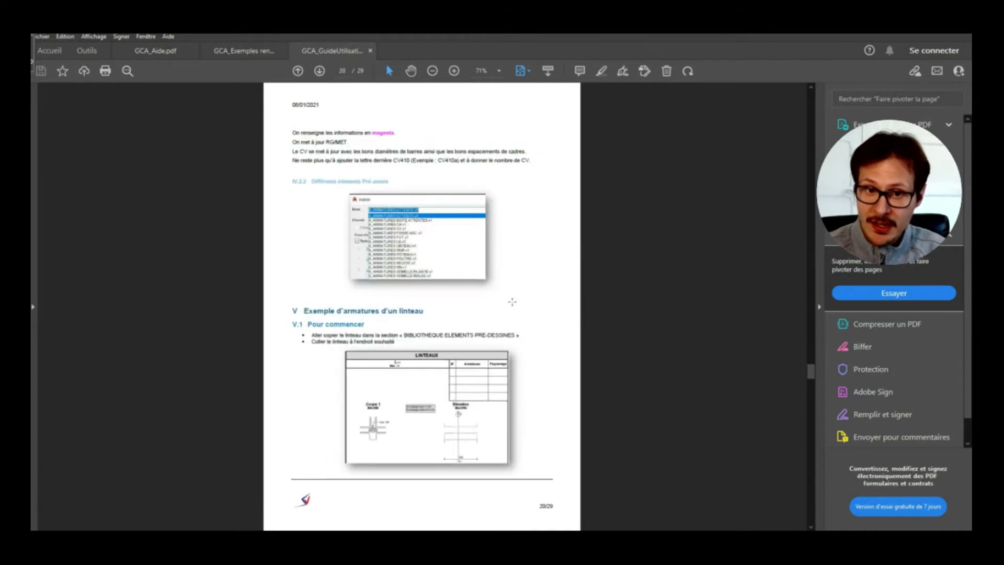
pyautogui.scroll(-1, 505, 285)
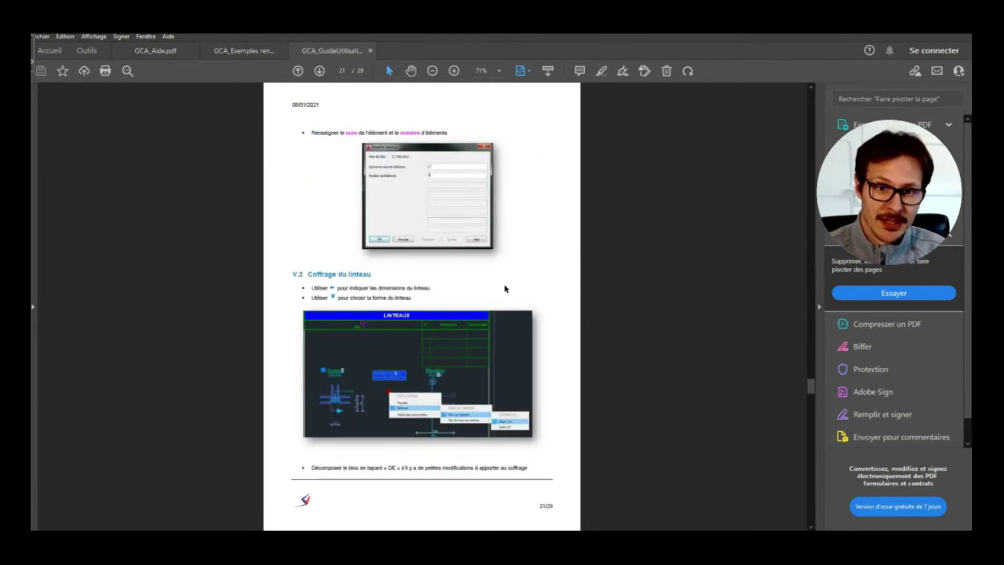
pyautogui.scroll(-1, 505, 289)
pyautogui.scroll(-1, 504, 286)
pyautogui.scroll(-1, 505, 285)
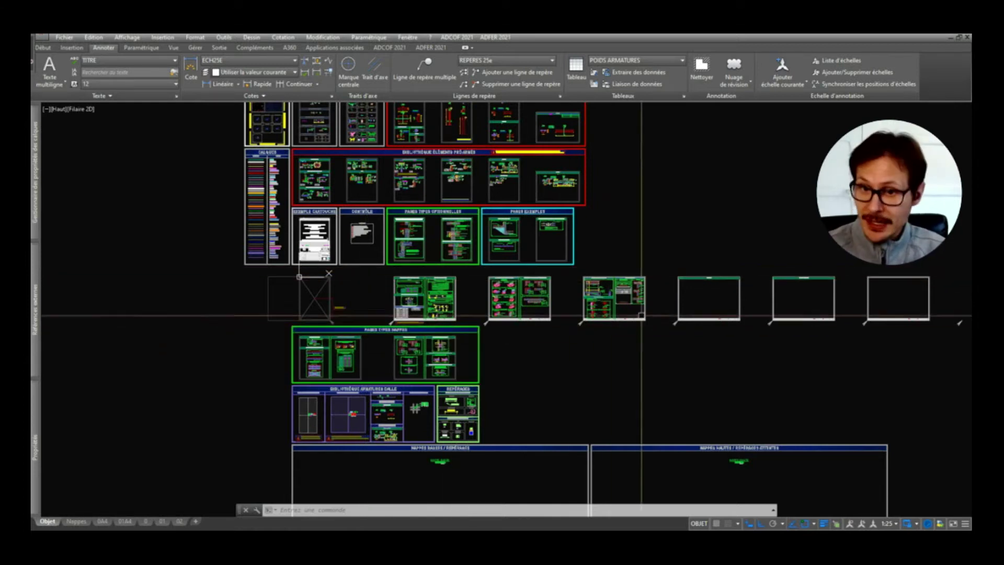
# - Zoom along the sheet row to the last empty frame, cancelling the pending command
pyautogui.scroll(6, 635, 323)
pyautogui.scroll(2, 533, 437)
pyautogui.scroll(-1, 533, 437)
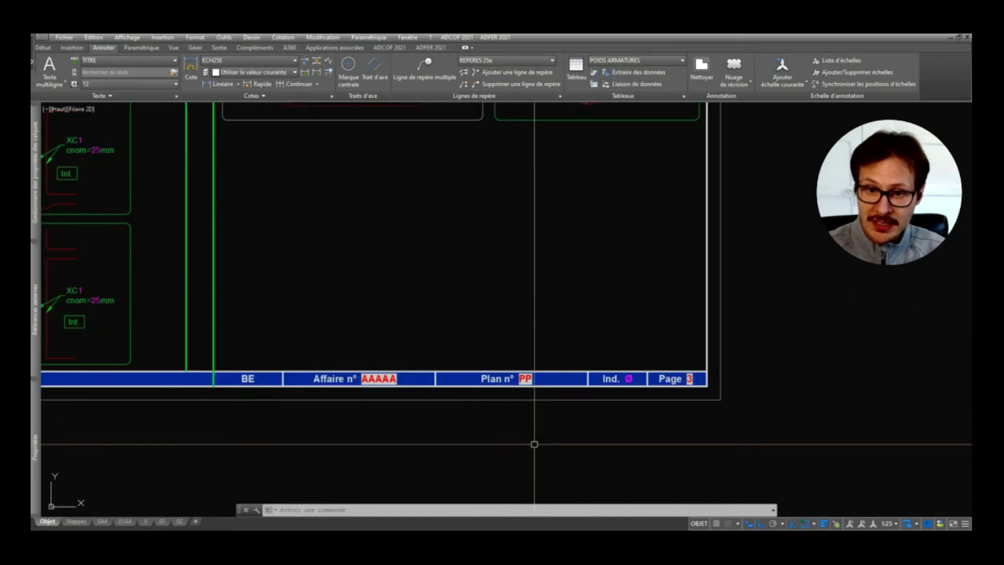
pyautogui.scroll(-3, 534, 442)
pyautogui.scroll(-2, 903, 374)
pyautogui.scroll(6, 903, 374)
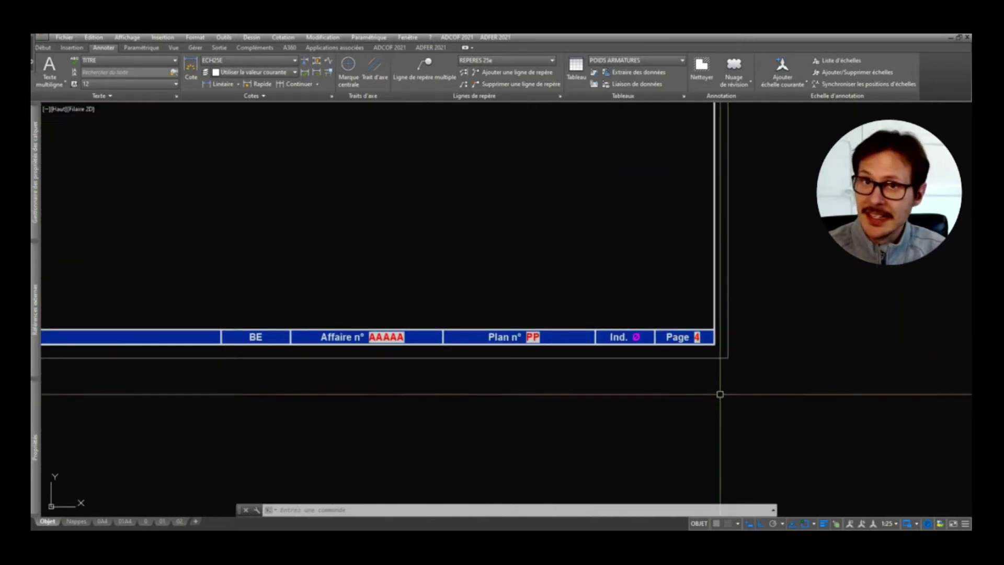
pyautogui.scroll(-5, 384, 331)
pyautogui.scroll(-2, 440, 292)
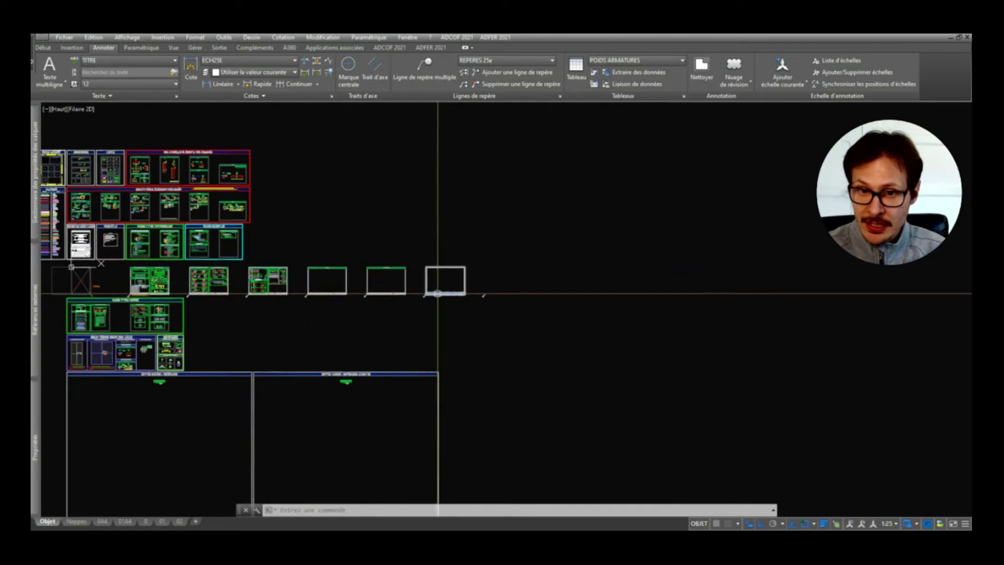
pyautogui.scroll(5, 506, 314)
pyautogui.scroll(-5, 506, 331)
pyautogui.press('Escape')
pyautogui.scroll(5, 500, 314)
pyautogui.scroll(5, 500, 315)
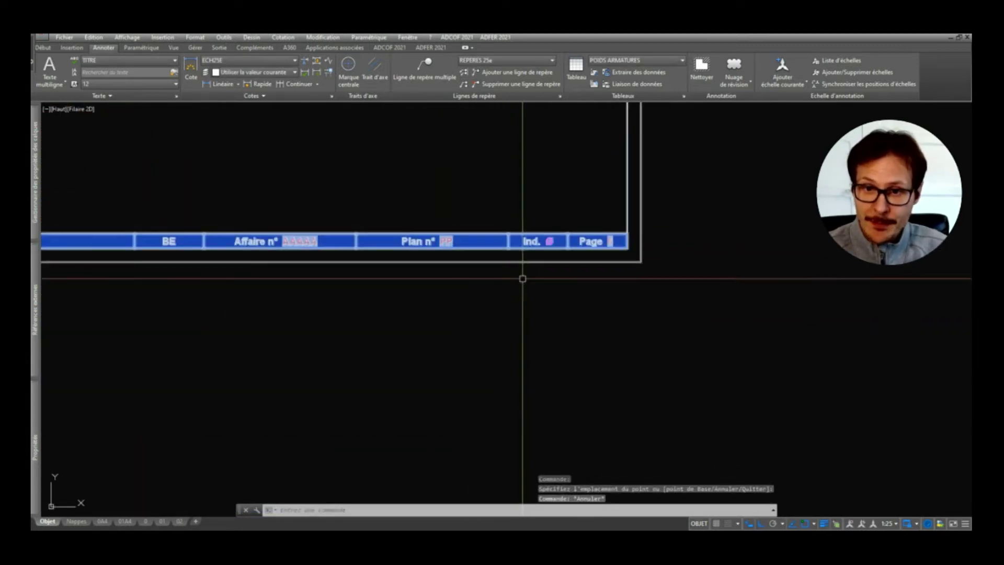
pyautogui.scroll(-9, 522, 274)
# - Copy the last empty frame as a 5-item row array at 1600 spacing
pyautogui.click(553, 262)
pyautogui.click(503, 317)
pyautogui.write('co')
pyautogui.press('Return')
pyautogui.click(518, 227)
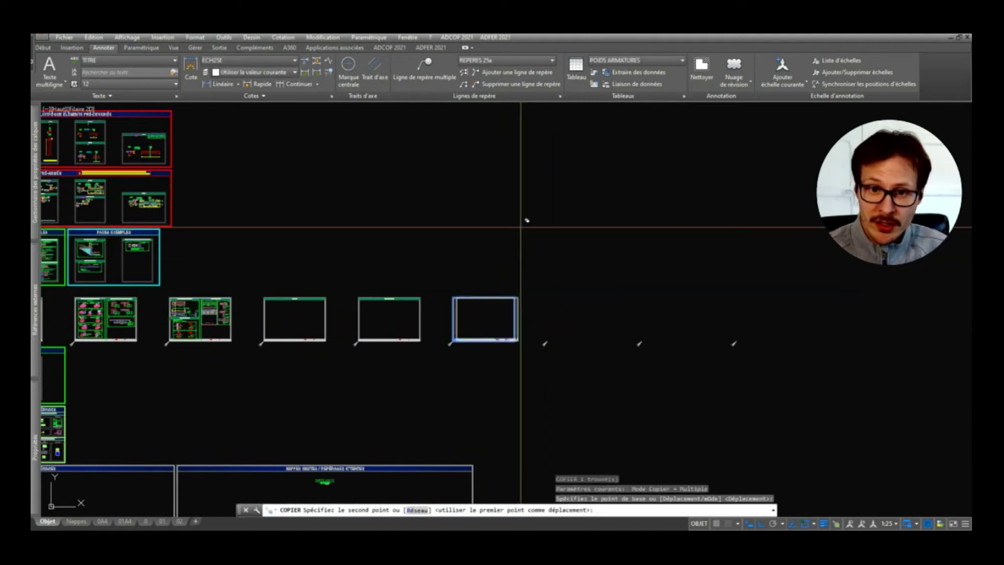
pyautogui.write('r')
pyautogui.press('Return')
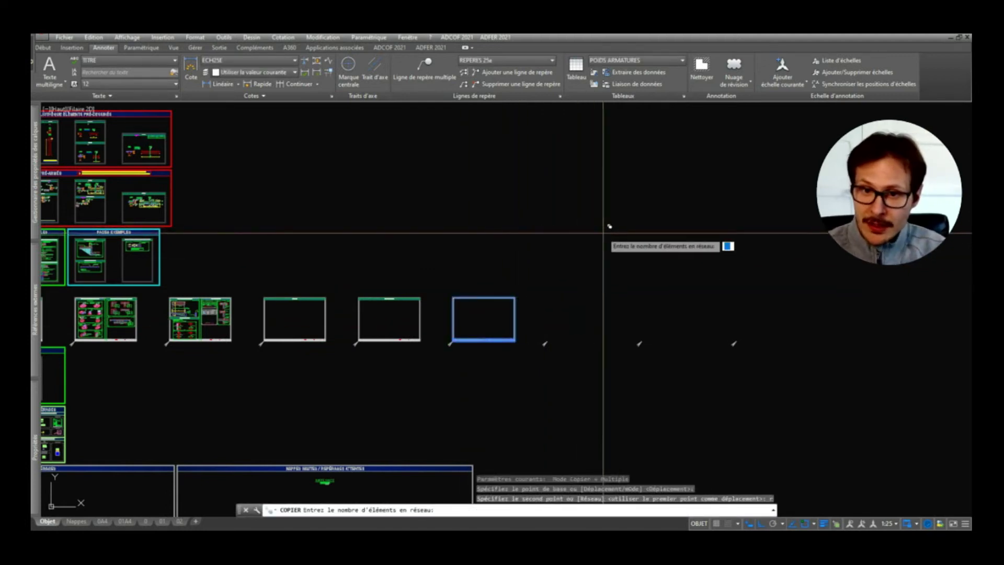
pyautogui.write('5')
pyautogui.press('Return')
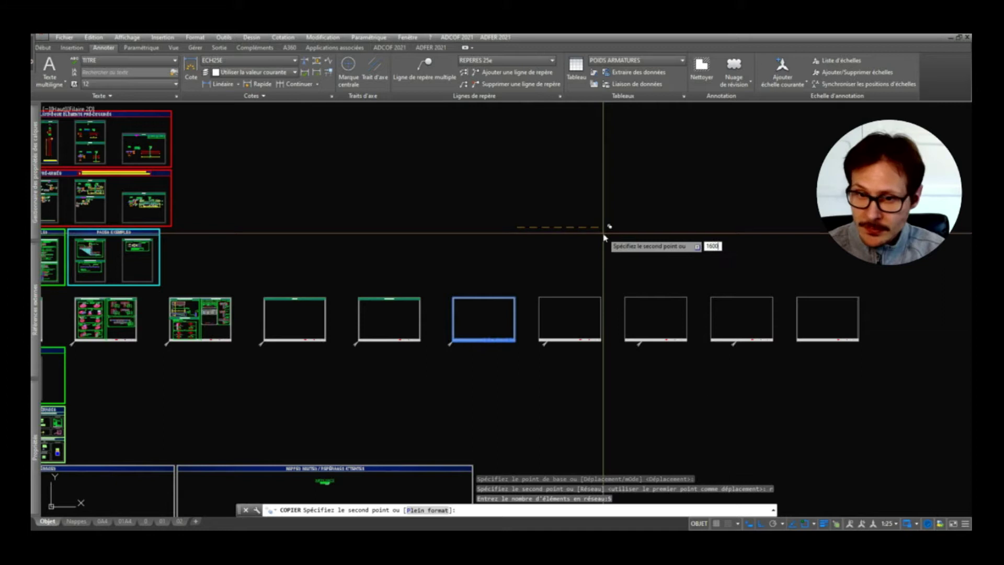
pyautogui.press('Return')
pyautogui.press('Return')
# - Refresh the new frames' title-block fields with AJCHAMP and review the row
pyautogui.write('ajchamp')
pyautogui.press('Return')
pyautogui.press('Return')
pyautogui.scroll(5, 835, 387)
pyautogui.scroll(5, 758, 418)
pyautogui.scroll(-5, 691, 334)
pyautogui.scroll(5, 355, 335)
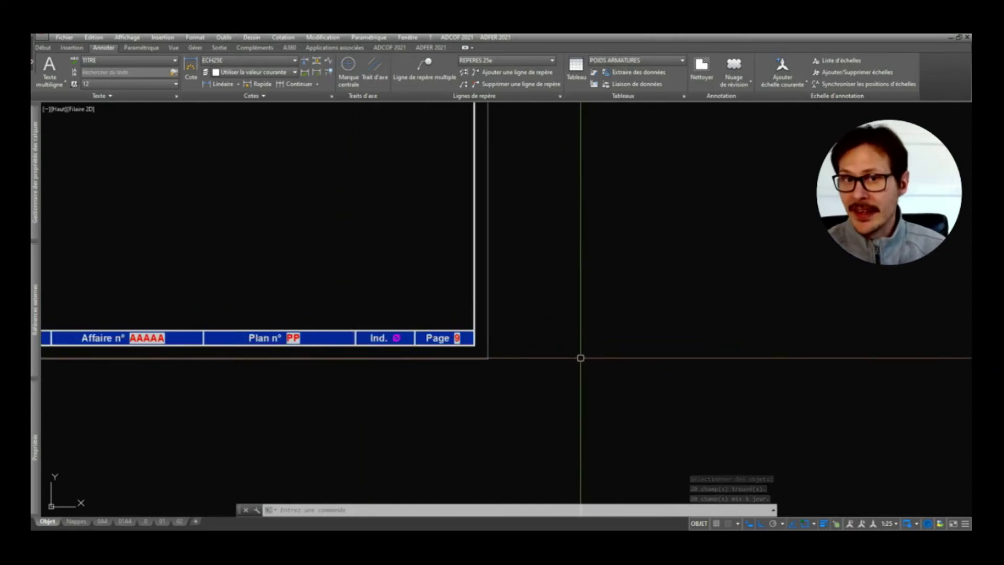
# - Check the custom properties Affaire n° 52564 and Plan n° 125 and accept them
pyautogui.scroll(-2, 576, 356)
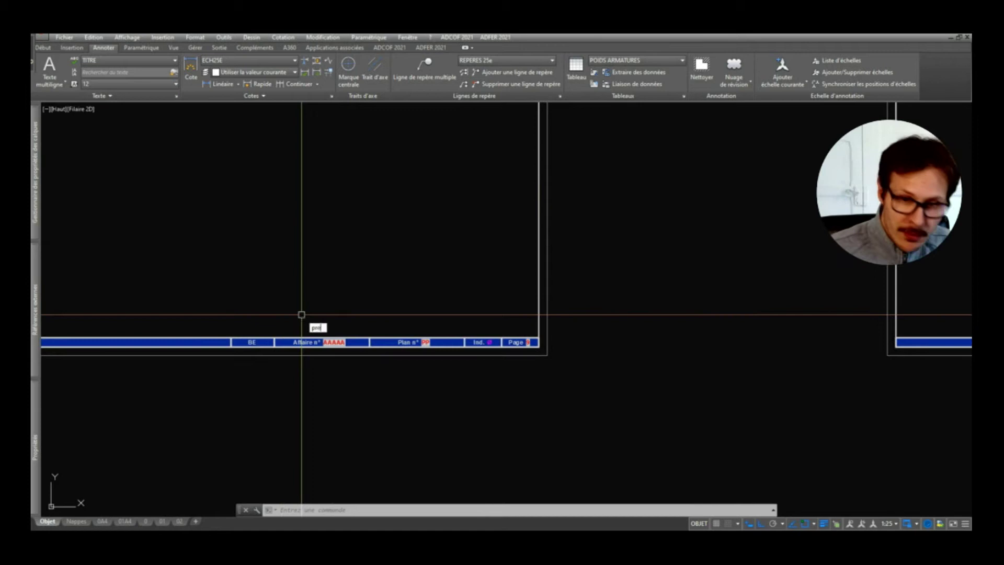
pyautogui.press('Return')
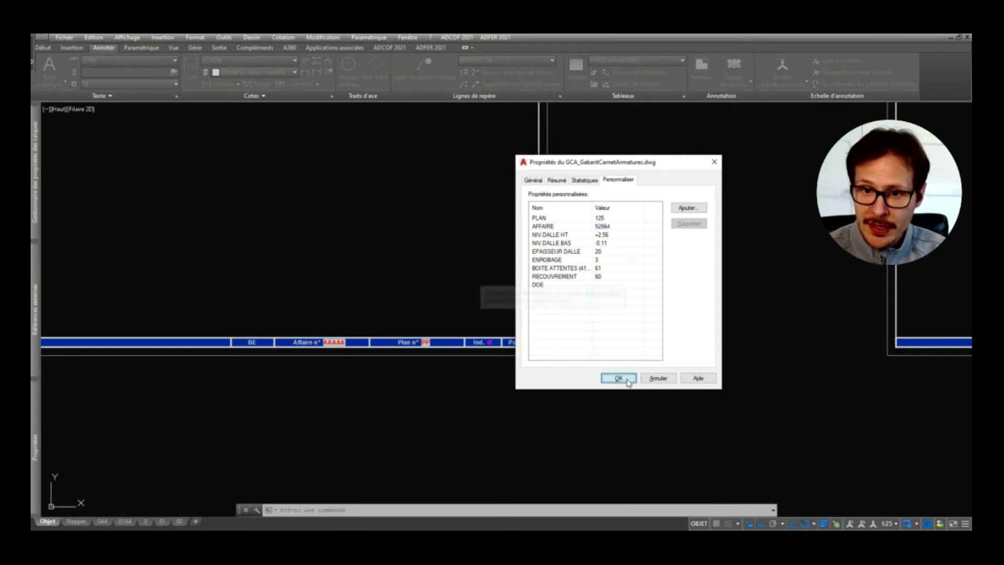
pyautogui.click(627, 381)
# - Update the title-block fields with CHAMPMAJ and regenerate the drawing
pyautogui.write('champmaj')
pyautogui.press('Return')
pyautogui.click(627, 324)
pyautogui.click(291, 375)
pyautogui.press('Return')
pyautogui.scroll(3, 291, 374)
pyautogui.press('Return')
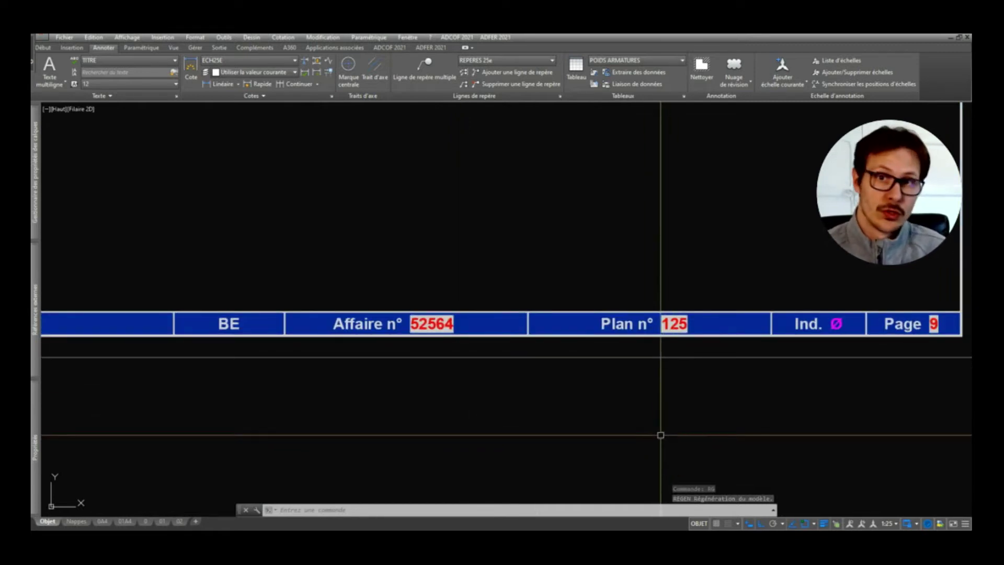
# - Pan and zoom across the ten frames to inspect the filled title blocks
pyautogui.scroll(-8, 538, 281)
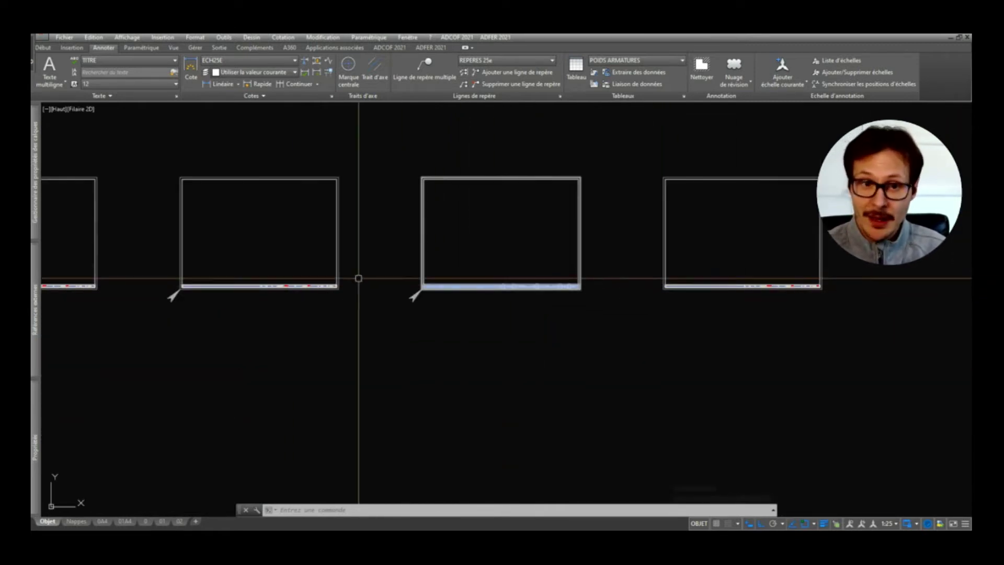
pyautogui.scroll(5, 325, 293)
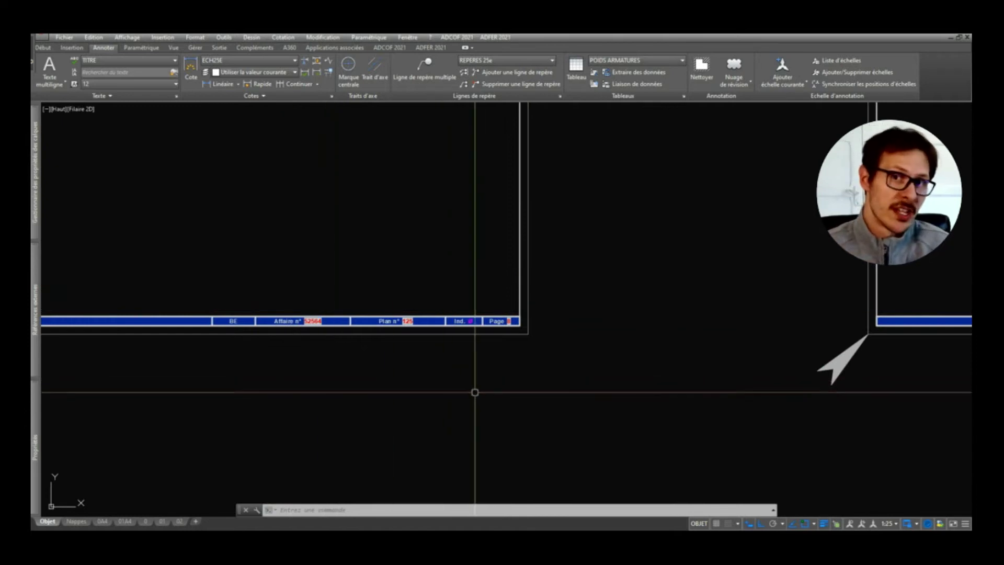
pyautogui.scroll(-3, 673, 316)
pyautogui.scroll(-2, 382, 351)
pyautogui.moveTo(671, 351); pyautogui.dragTo(762, 397, button='middle')
pyautogui.scroll(-4, 547, 332)
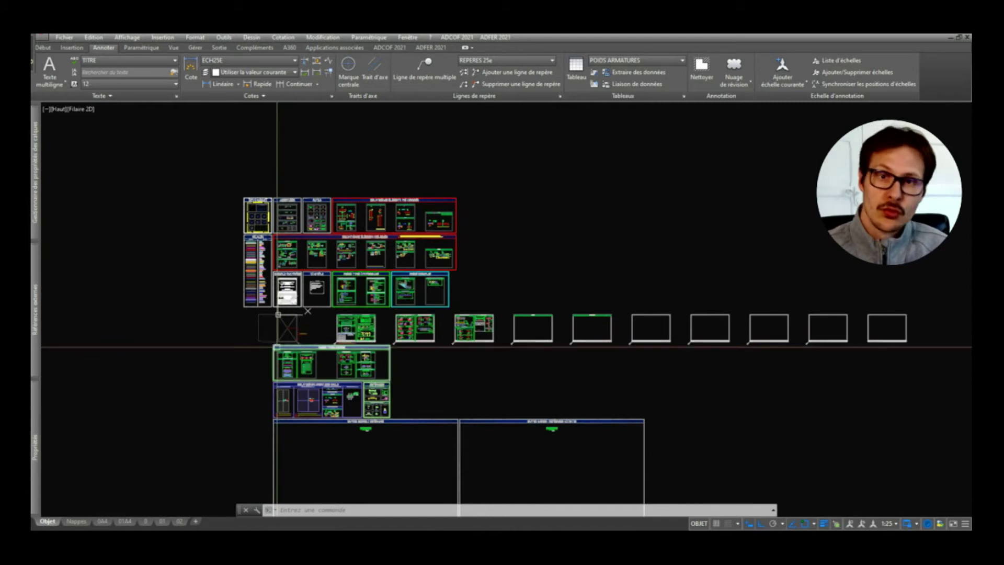
pyautogui.scroll(2, 285, 330)
pyautogui.scroll(2, 471, 356)
pyautogui.scroll(2, 683, 399)
pyautogui.scroll(2, 749, 314)
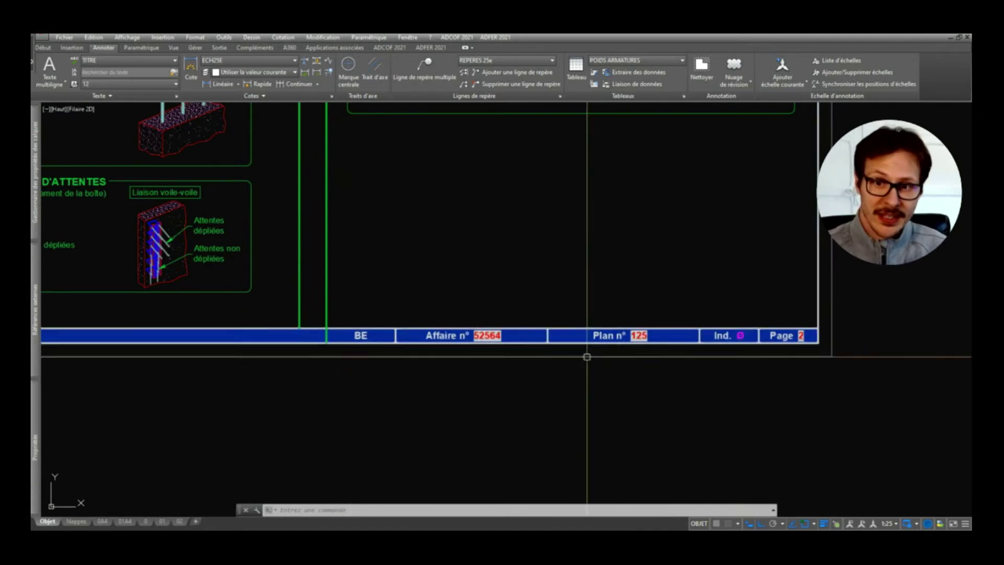
pyautogui.scroll(-4, 523, 314)
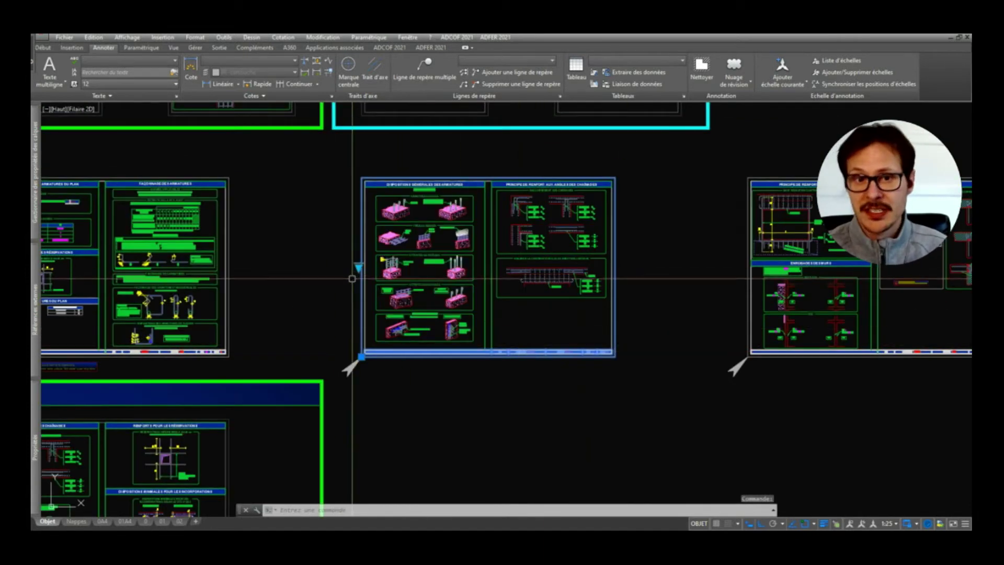
pyautogui.click(358, 268)
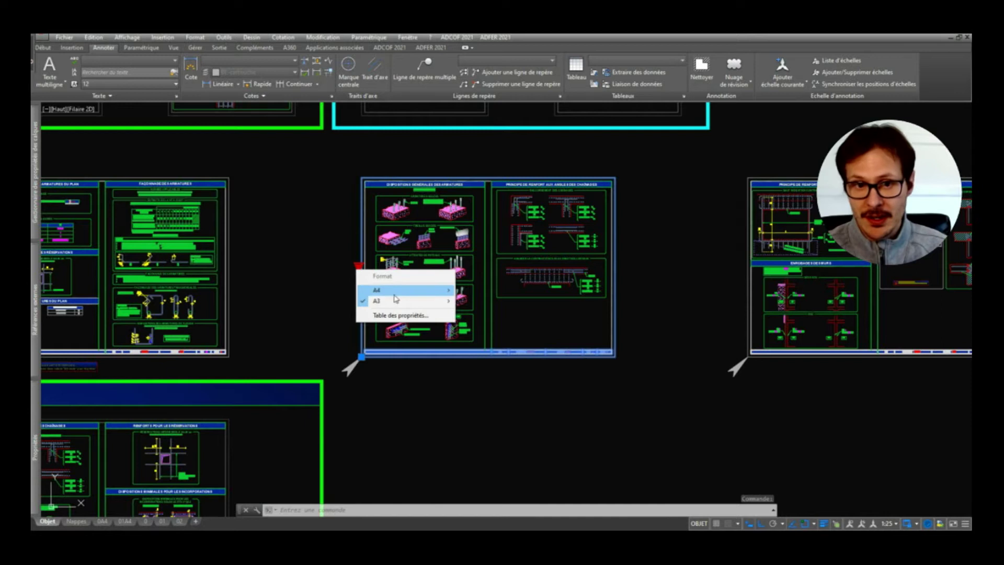
pyautogui.moveTo(403, 301)
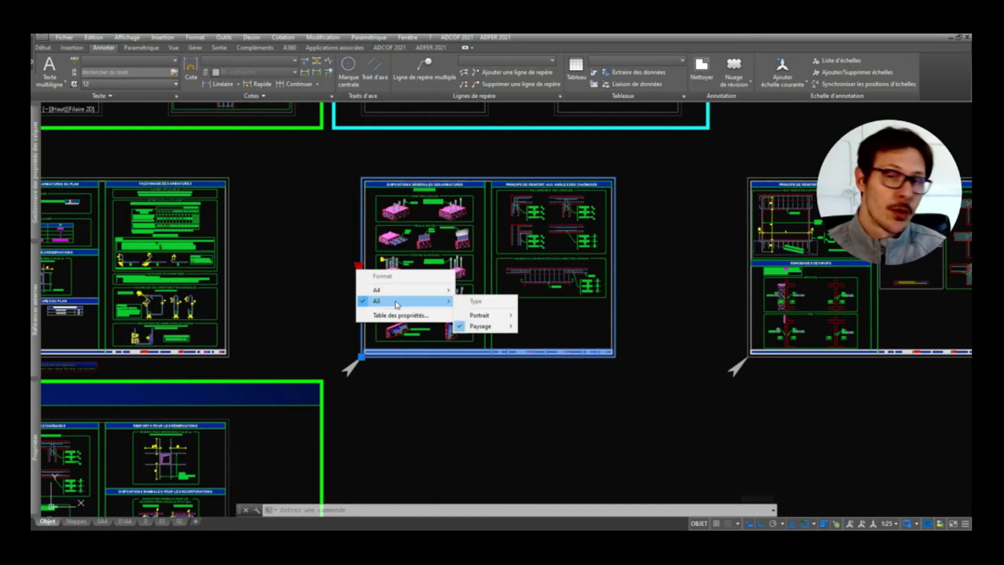
pyautogui.click(480, 326)
pyautogui.scroll(-5, 426, 332)
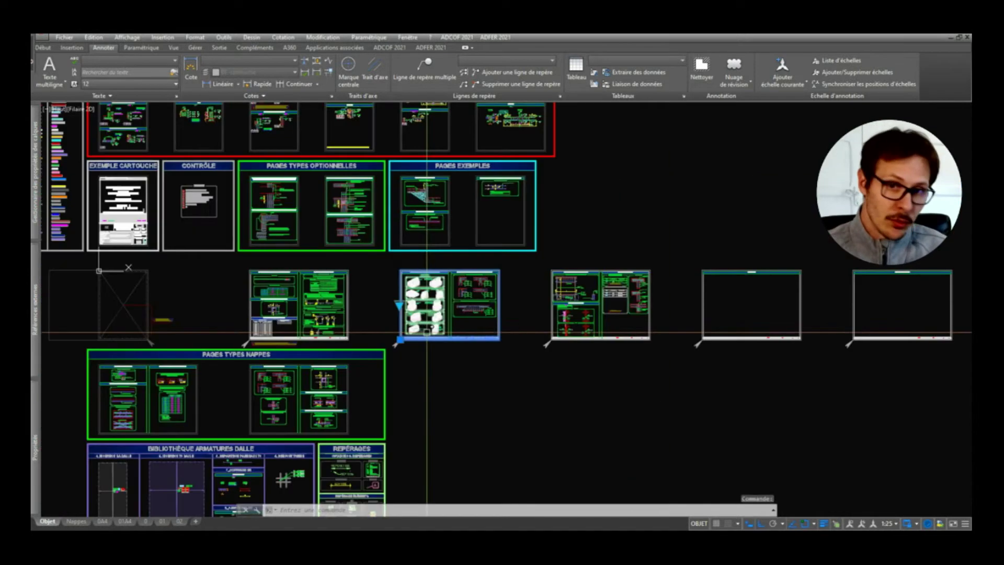
pyautogui.press('Escape')
pyautogui.press('Escape')
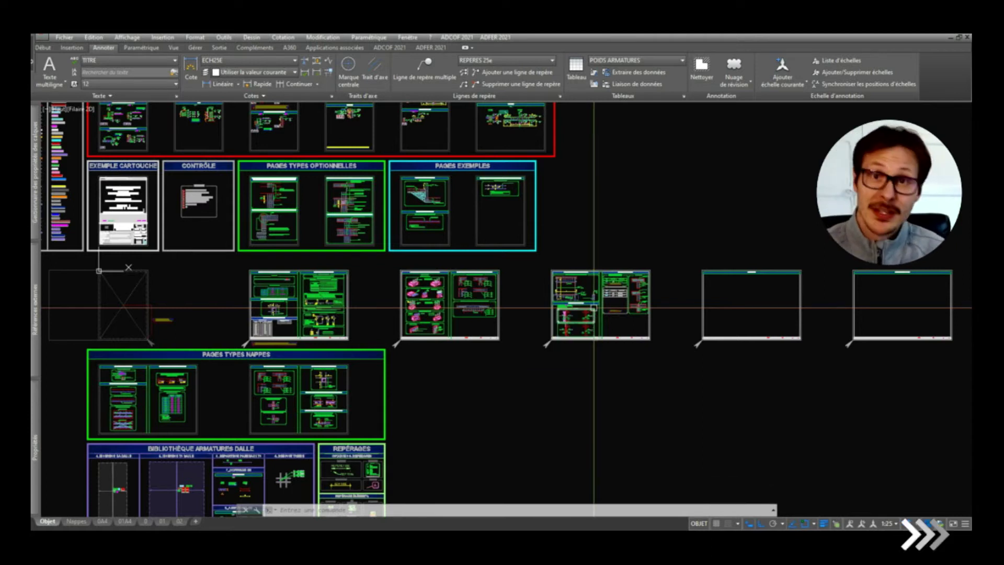
pyautogui.scroll(-4, 586, 291)
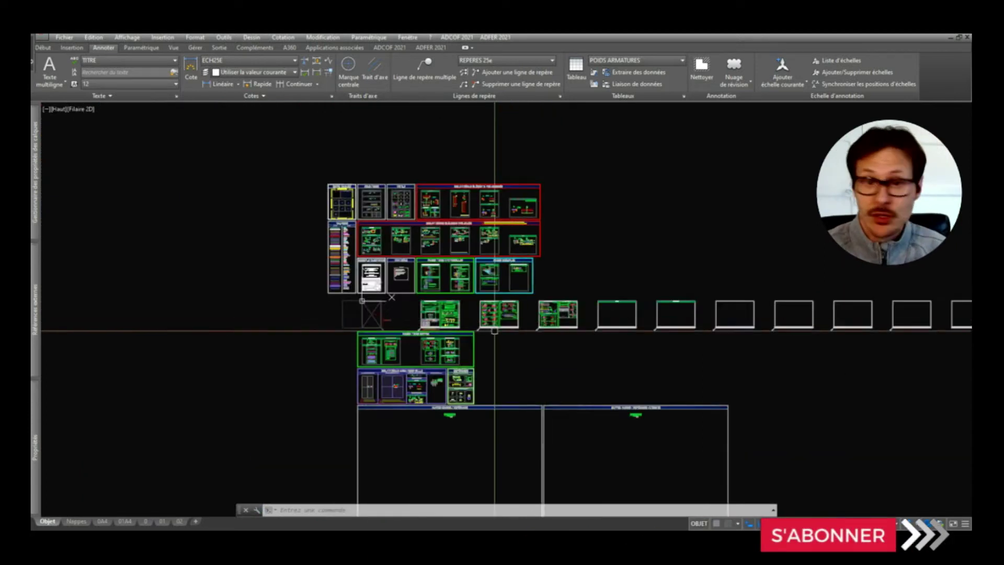
pyautogui.scroll(2, 419, 238)
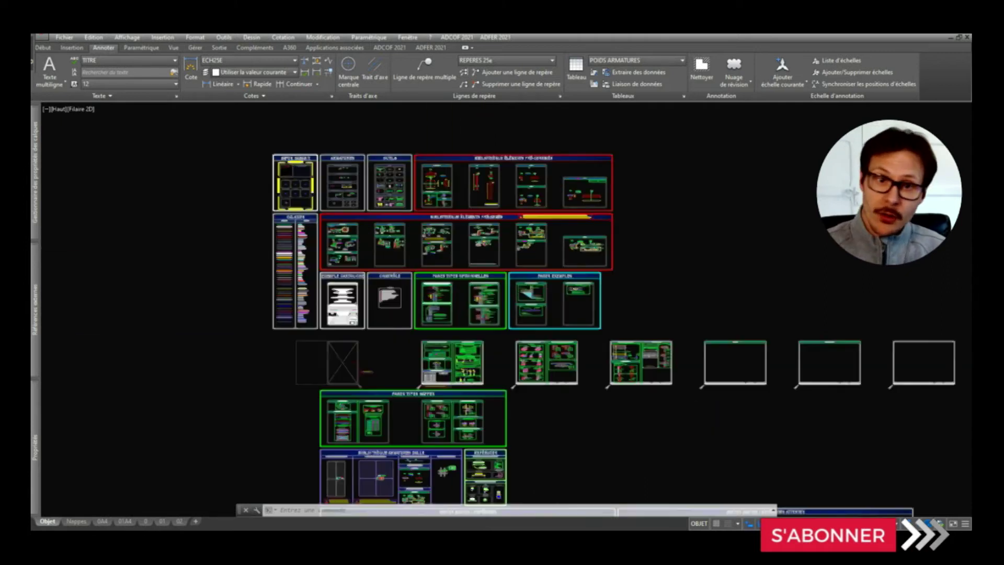
pyautogui.scroll(2, 418, 238)
pyautogui.scroll(5, 284, 245)
pyautogui.scroll(4, 284, 244)
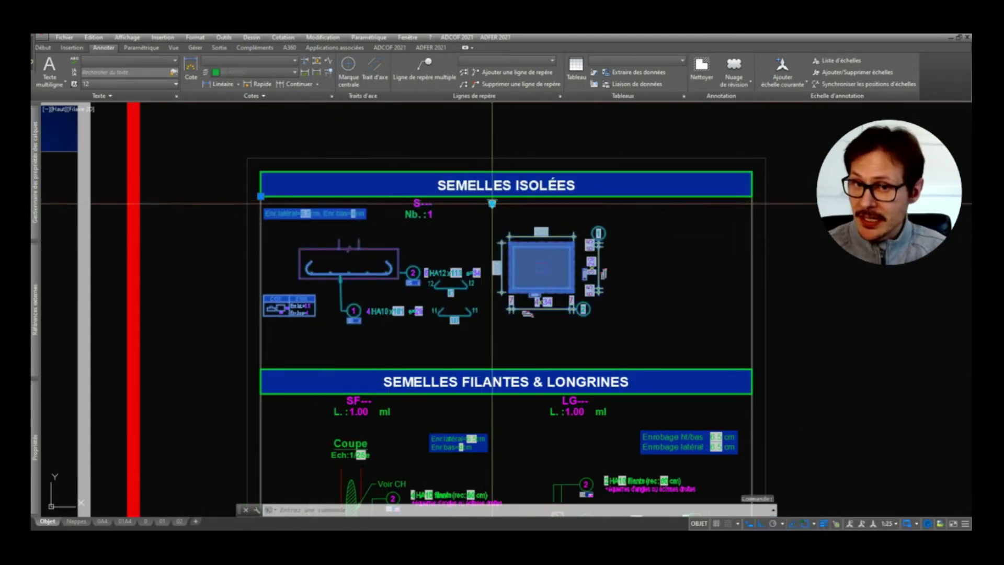
pyautogui.click(491, 204)
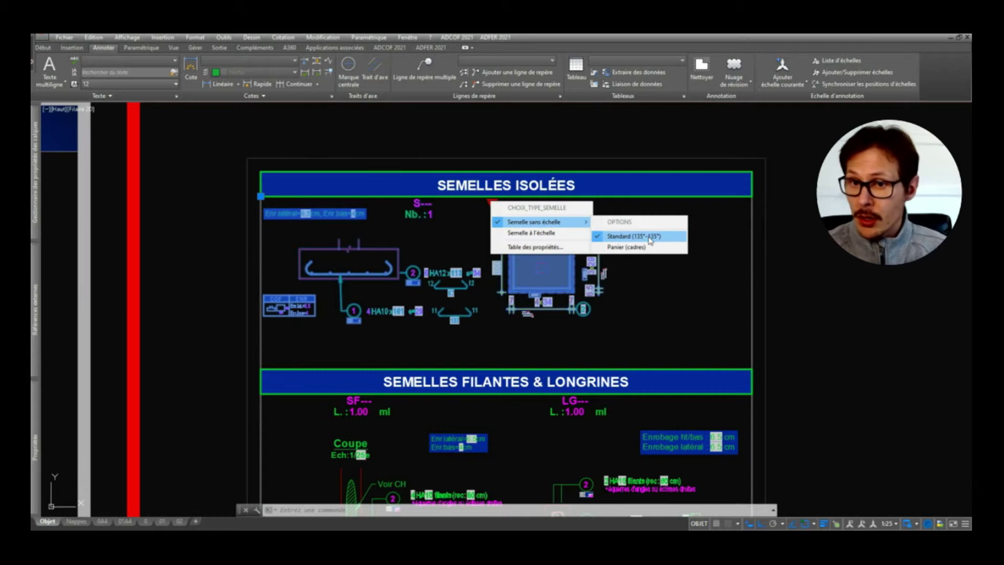
pyautogui.click(637, 250)
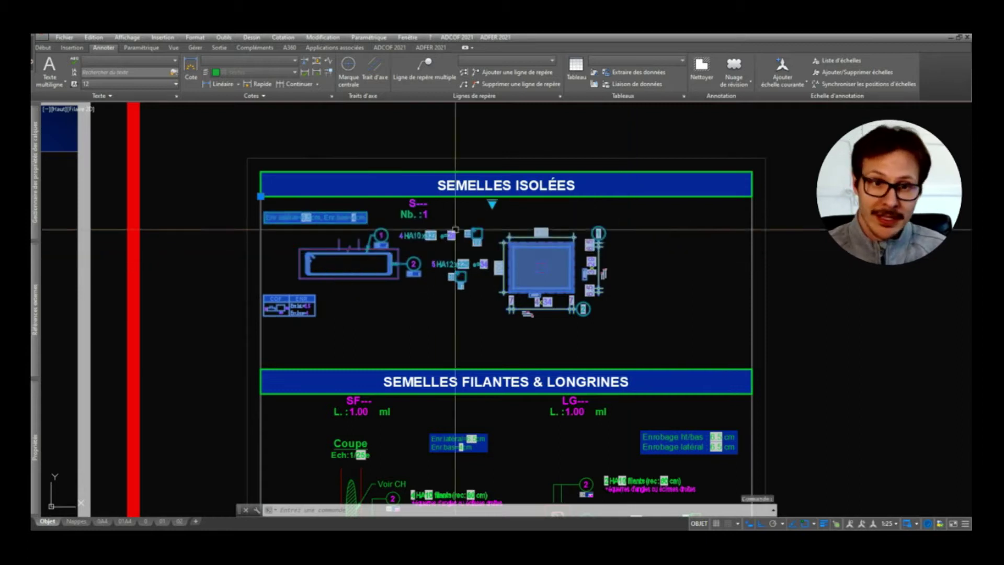
pyautogui.click(491, 203)
pyautogui.click(624, 241)
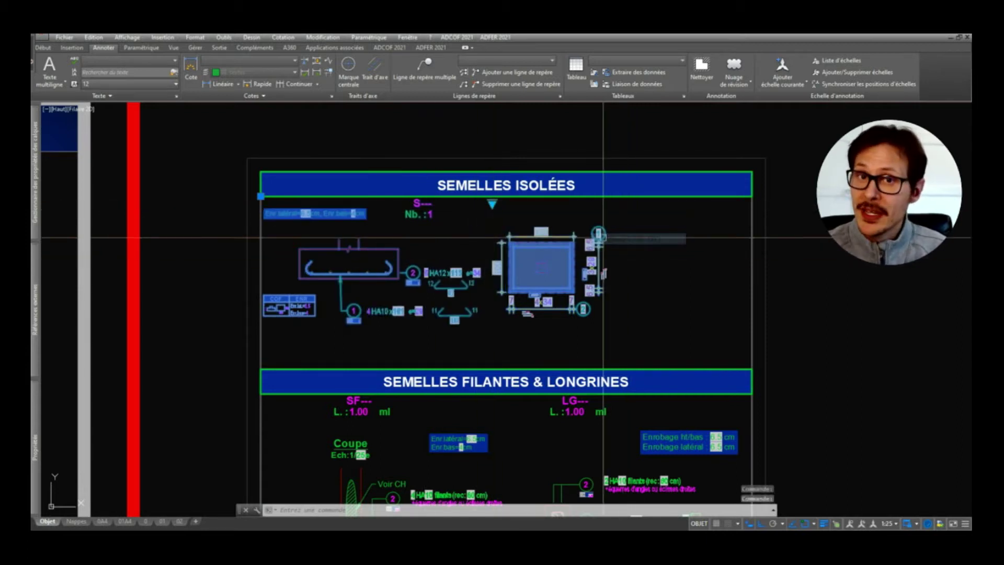
pyautogui.scroll(4, 301, 327)
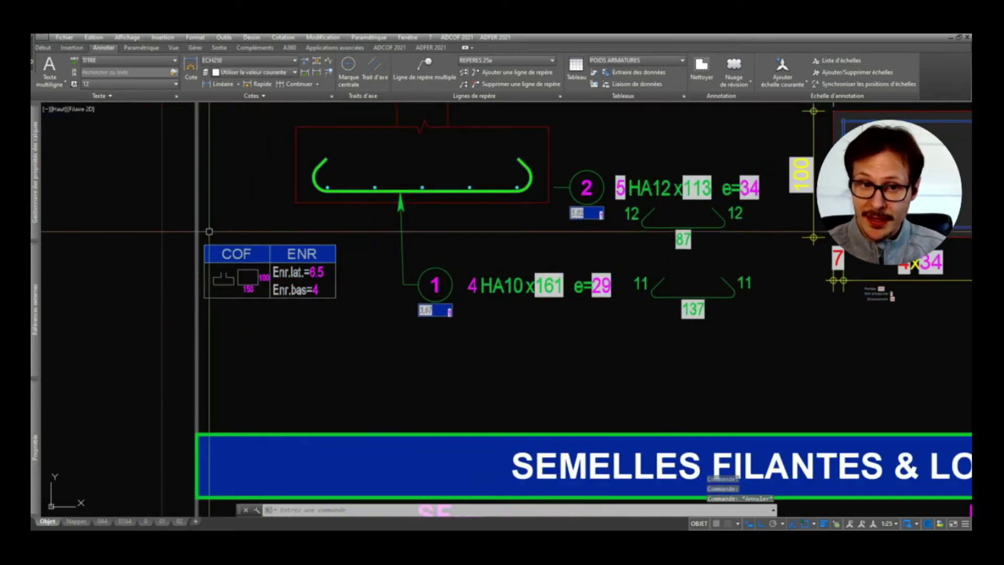
pyautogui.scroll(2, 262, 308)
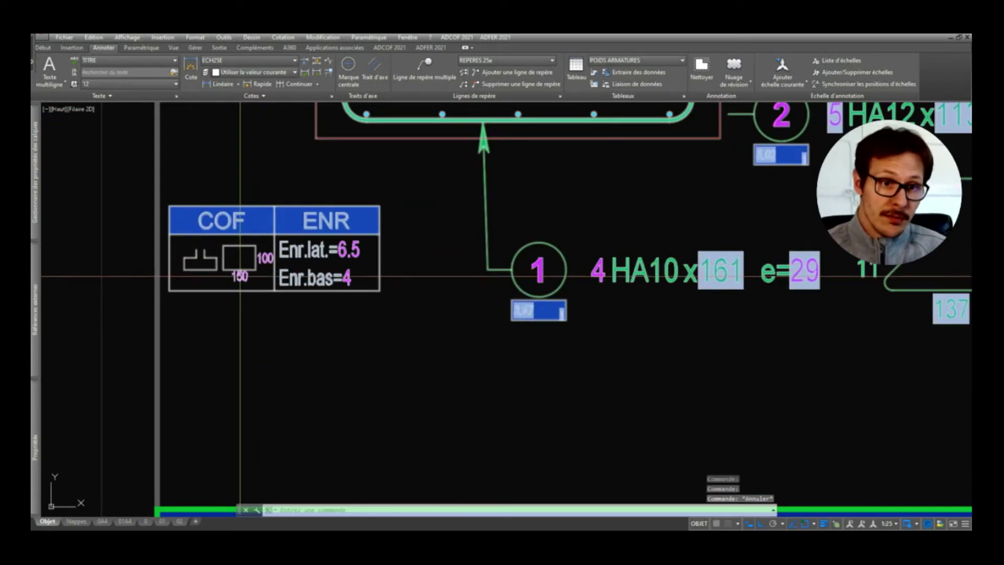
pyautogui.scroll(-4, 241, 277)
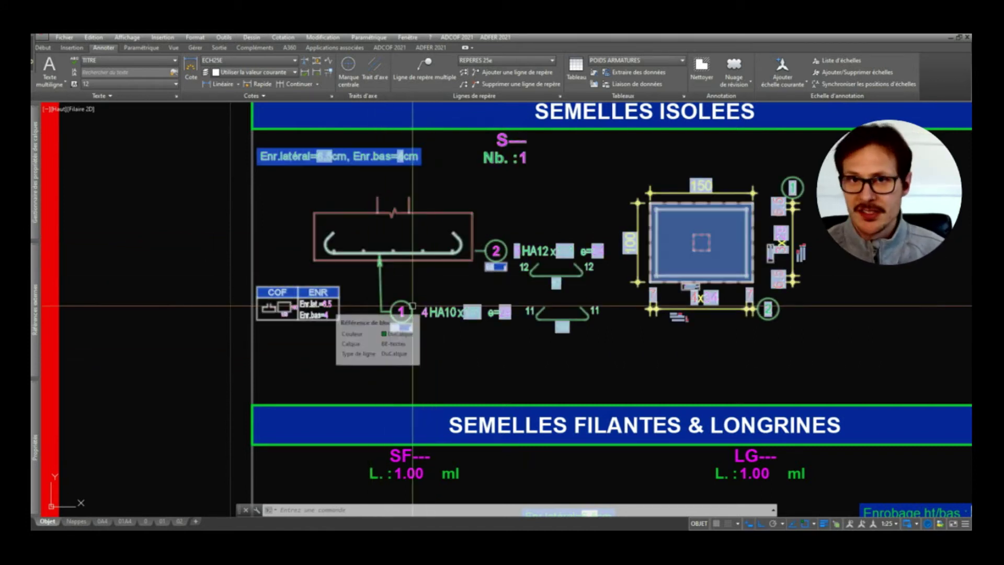
pyautogui.scroll(-3, 413, 306)
pyautogui.scroll(-3, 413, 306)
pyautogui.scroll(-2, 605, 319)
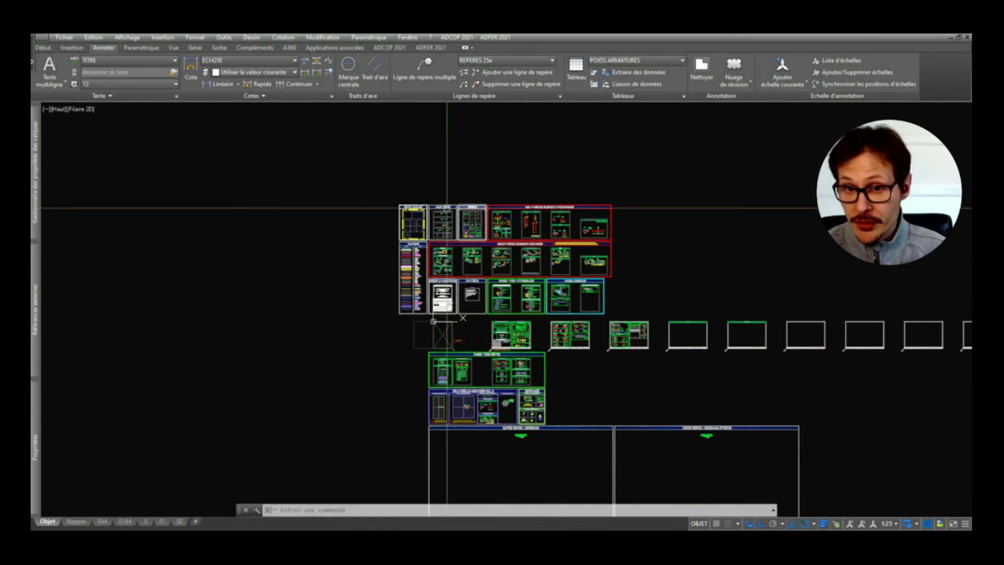
# - Zoom and pan left across the other template drawing's sheets
pyautogui.scroll(5, 396, 224)
pyautogui.scroll(5, 715, 251)
pyautogui.scroll(-2, 603, 246)
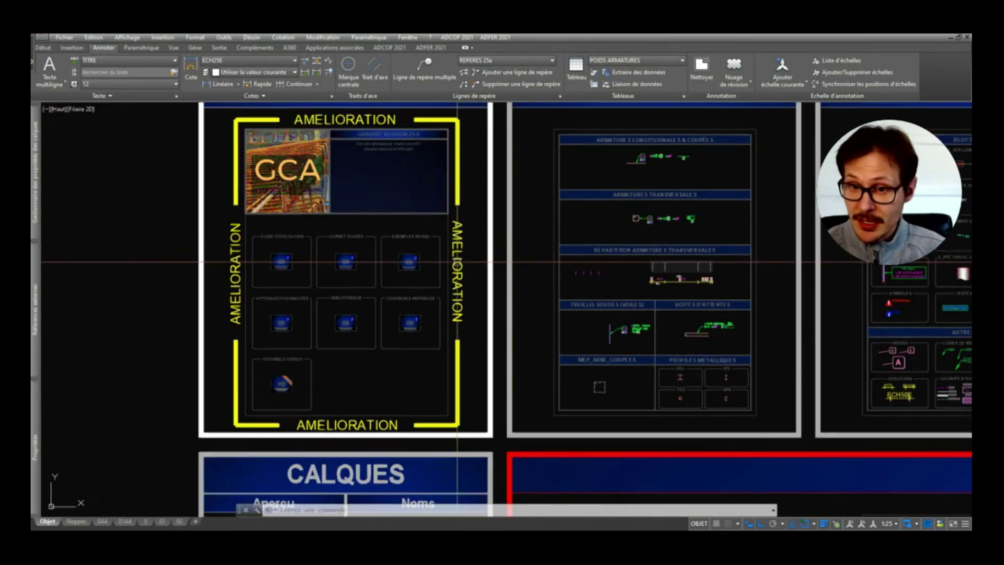
pyautogui.scroll(1, 598, 244)
pyautogui.scroll(-1, 557, 209)
pyautogui.moveTo(586, 284); pyautogui.dragTo(255, 271, button='middle')
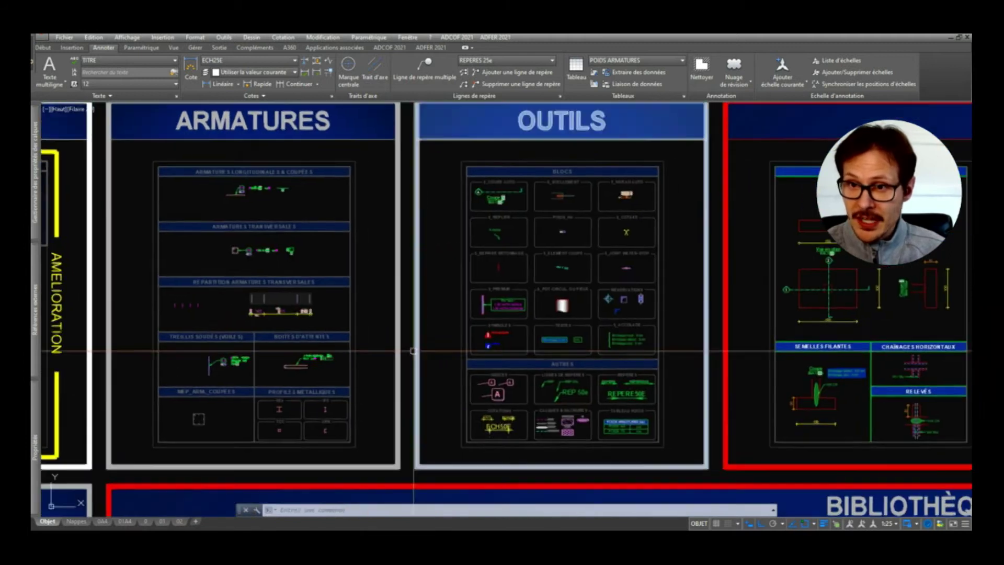
pyautogui.scroll(-2, 399, 297)
pyautogui.scroll(-4, 502, 209)
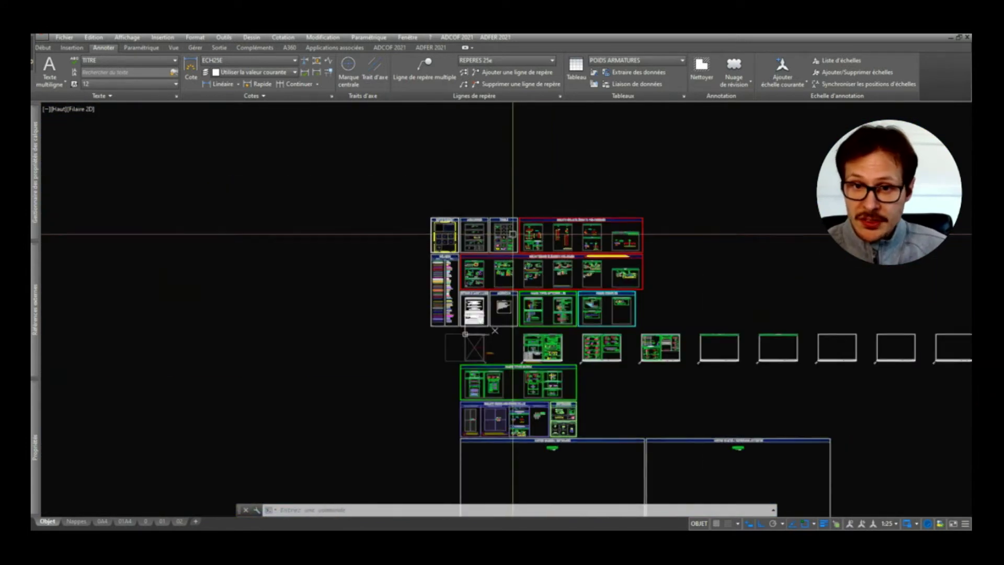
pyautogui.scroll(5, 518, 243)
pyautogui.scroll(-2, 211, 255)
pyautogui.scroll(2, 211, 256)
pyautogui.scroll(4, 319, 286)
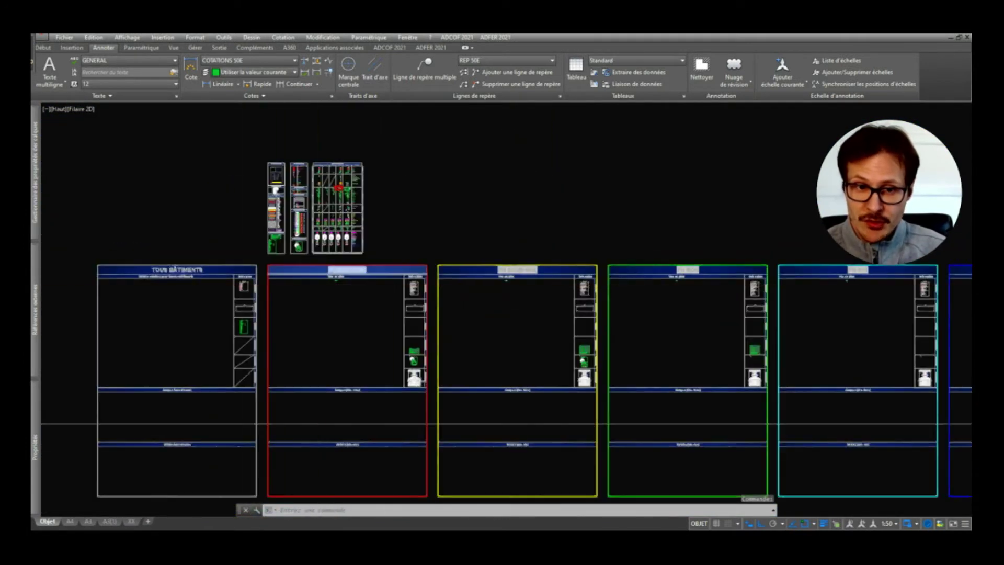
pyautogui.scroll(2, 311, 277)
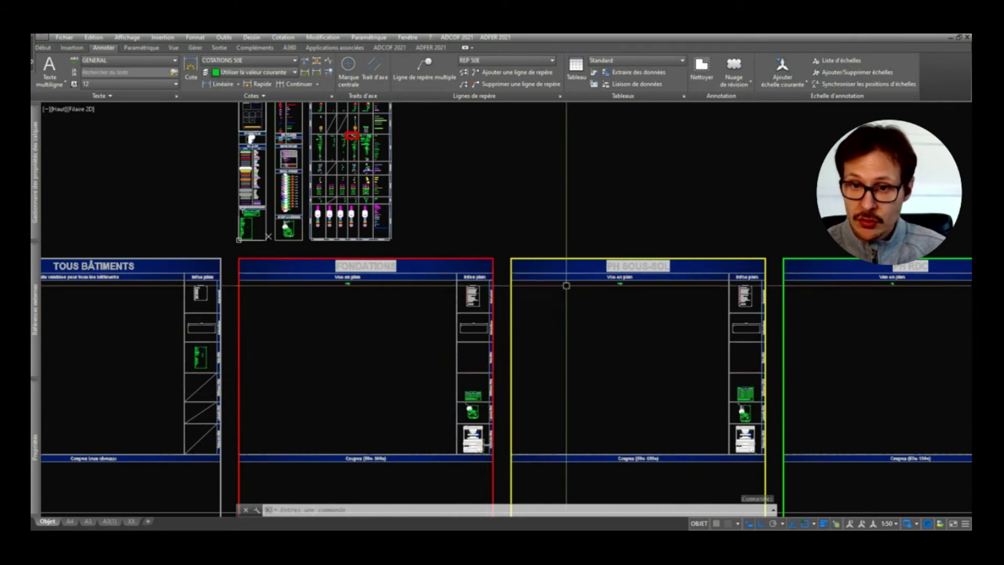
# - Pan to the INFOS NIVEAUX legend and zoom in on the FONDATIONS, PH SOUS-SOL, PH RDC blocks
pyautogui.moveTo(567, 285); pyautogui.dragTo(533, 286, button='middle')
pyautogui.moveTo(520, 362); pyautogui.dragTo(481, 370, button='middle')
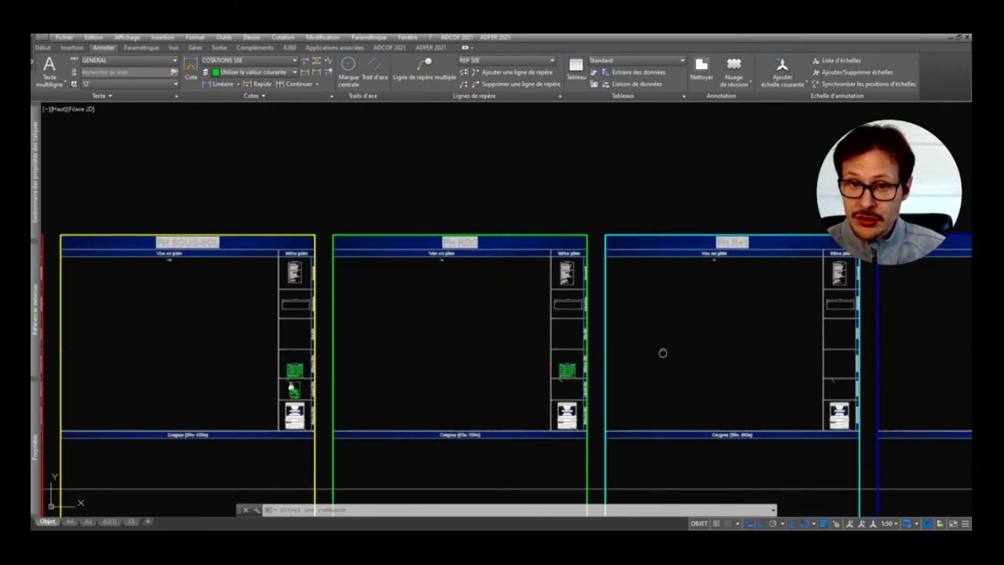
pyautogui.moveTo(285, 238); pyautogui.dragTo(442, 241, button='middle')
pyautogui.scroll(7, 434, 246)
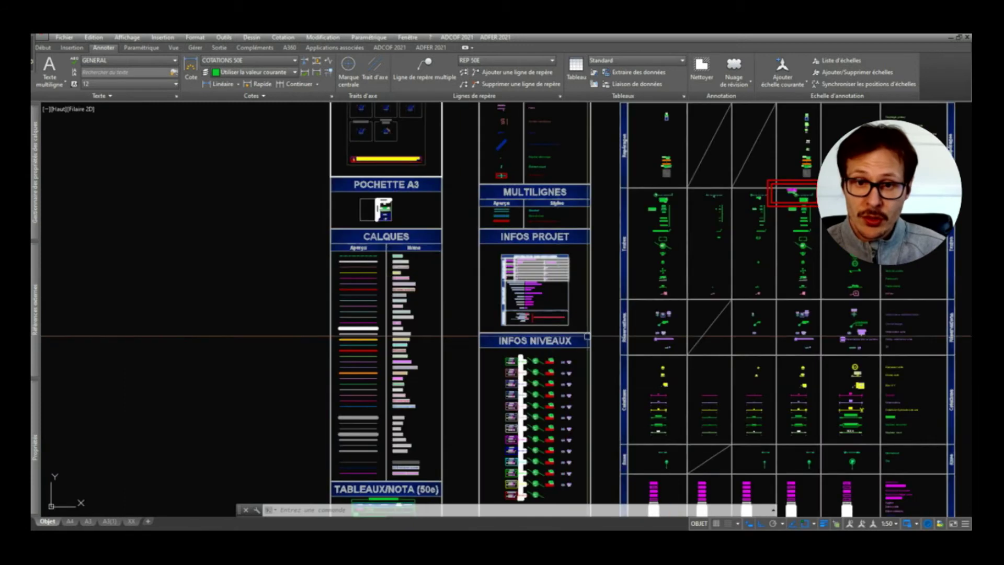
pyautogui.scroll(6, 568, 399)
pyautogui.moveTo(534, 419)
pyautogui.mouseDown(button='middle')
pyautogui.moveTo(530, 355)
pyautogui.moveTo(481, 403)
pyautogui.moveTo(528, 357)
pyautogui.mouseUp(button='middle')
pyautogui.scroll(3, 460, 413)
pyautogui.scroll(2, 528, 358)
# - Inspect the level type choices of the FONDATIONS and PH SOUS-SOL blocks without changing them
pyautogui.click(512, 439)
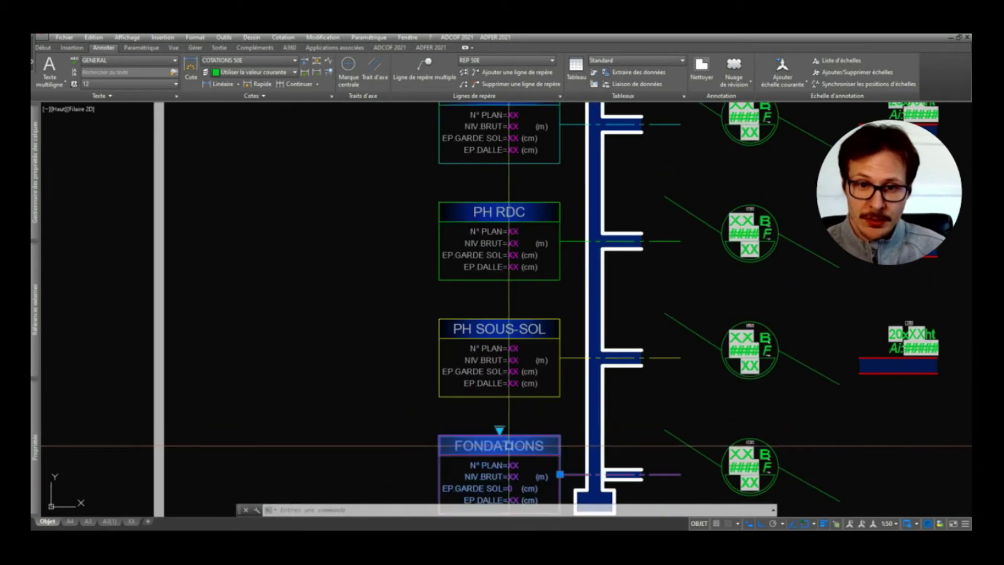
pyautogui.moveTo(511, 440); pyautogui.dragTo(511, 357, button='middle')
pyautogui.click(495, 348)
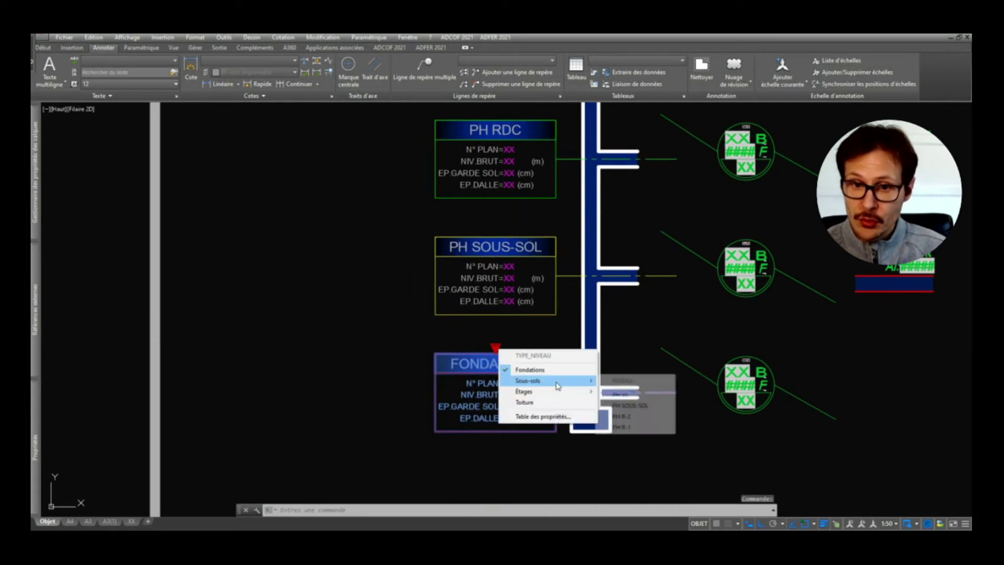
pyautogui.click(557, 374)
pyautogui.press('Escape')
pyautogui.click(474, 243)
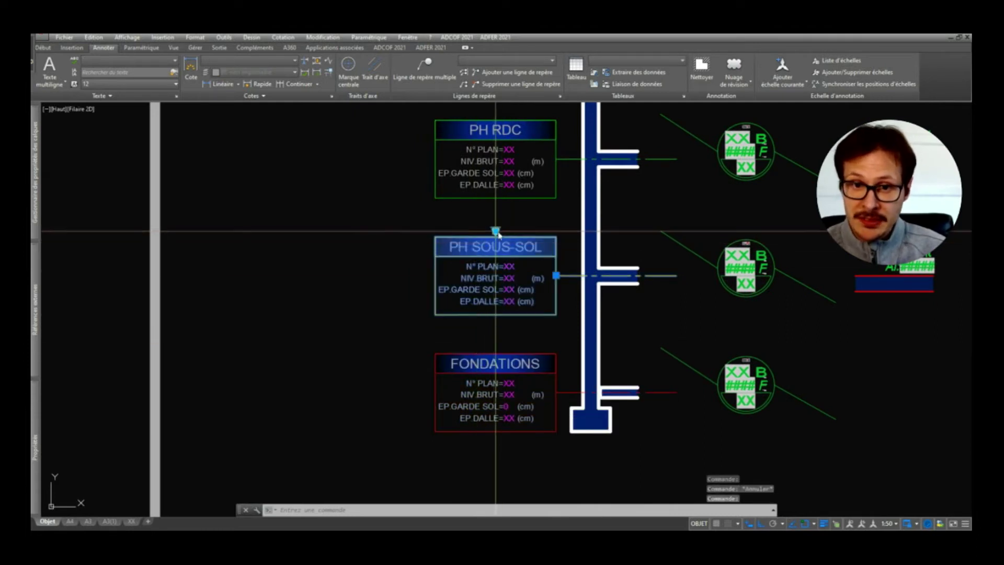
pyautogui.click(496, 230)
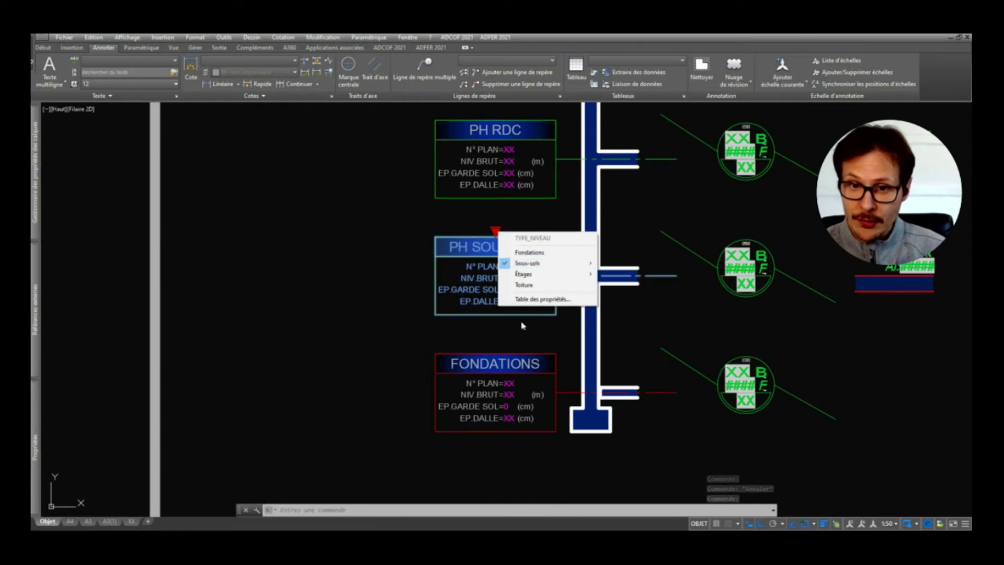
pyautogui.press('Escape')
# - Check the FONDATIONS block attributes unchanged, then zoom to the Éléments/Désignation legend
pyautogui.scroll(-4, 522, 325)
pyautogui.scroll(3, 486, 368)
pyautogui.scroll(1, 487, 367)
pyautogui.doubleClick(487, 367)
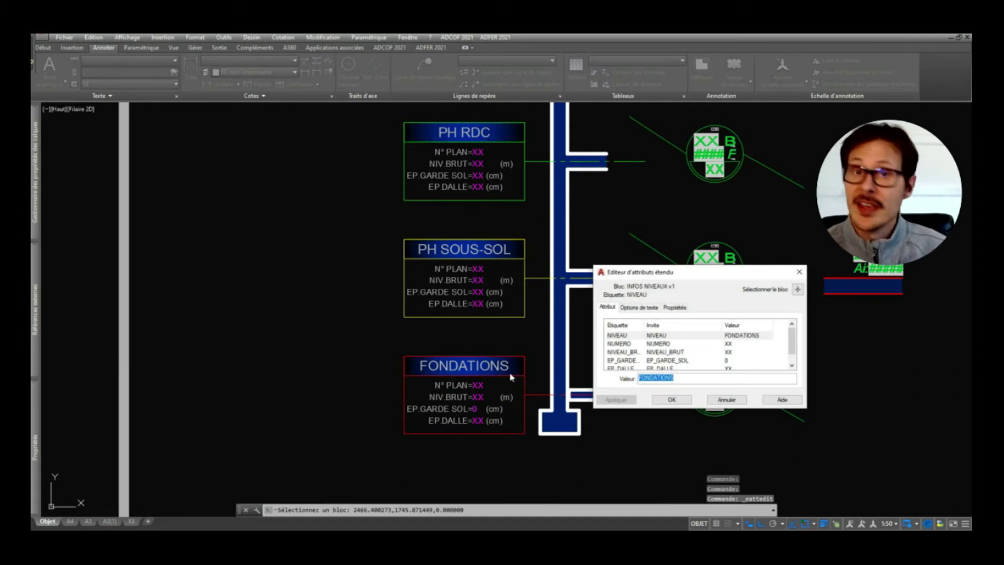
pyautogui.press('Escape')
pyautogui.scroll(2, 481, 404)
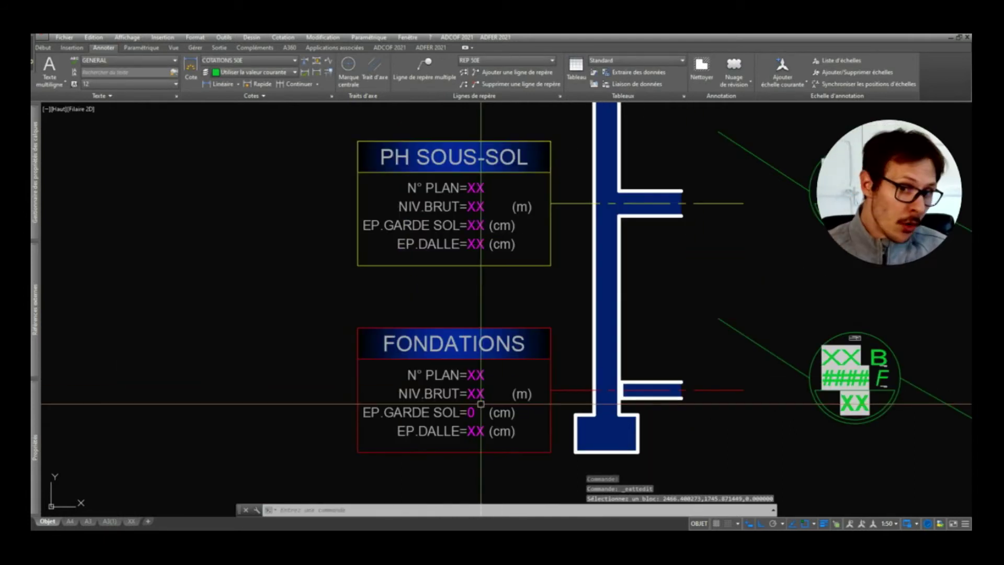
pyautogui.scroll(-6, 481, 404)
# - Inspect the door symbol's rebate and frame options, leaving it unchanged
pyautogui.scroll(6, 366, 173)
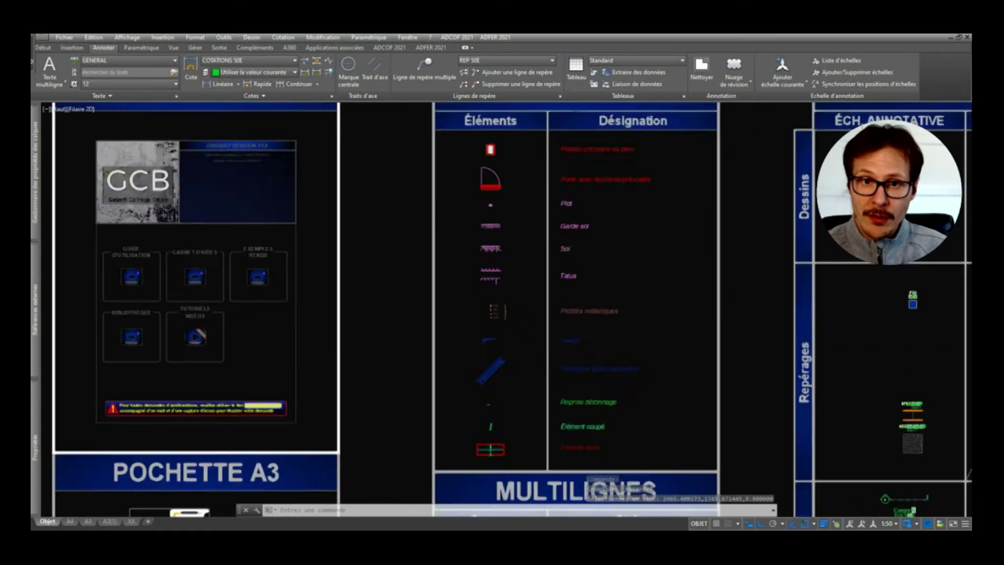
pyautogui.scroll(7, 484, 173)
pyautogui.scroll(1, 549, 205)
pyautogui.click(554, 210)
pyautogui.click(501, 252)
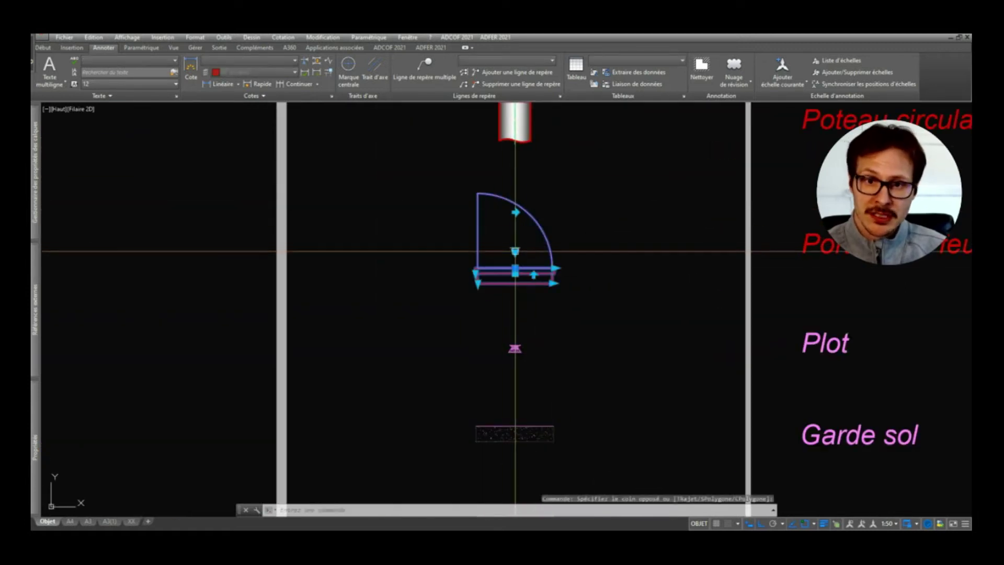
pyautogui.click(515, 251)
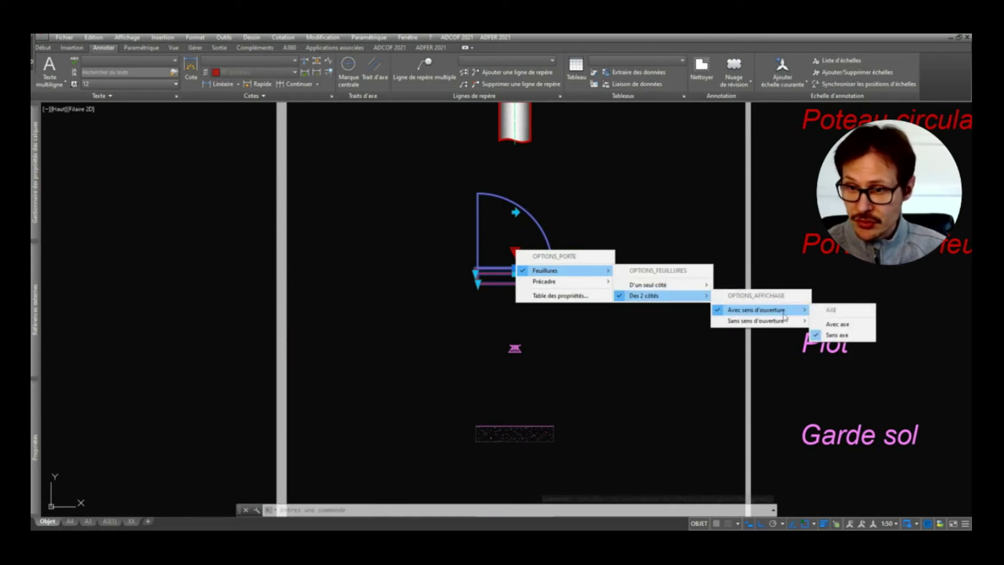
pyautogui.press('Escape')
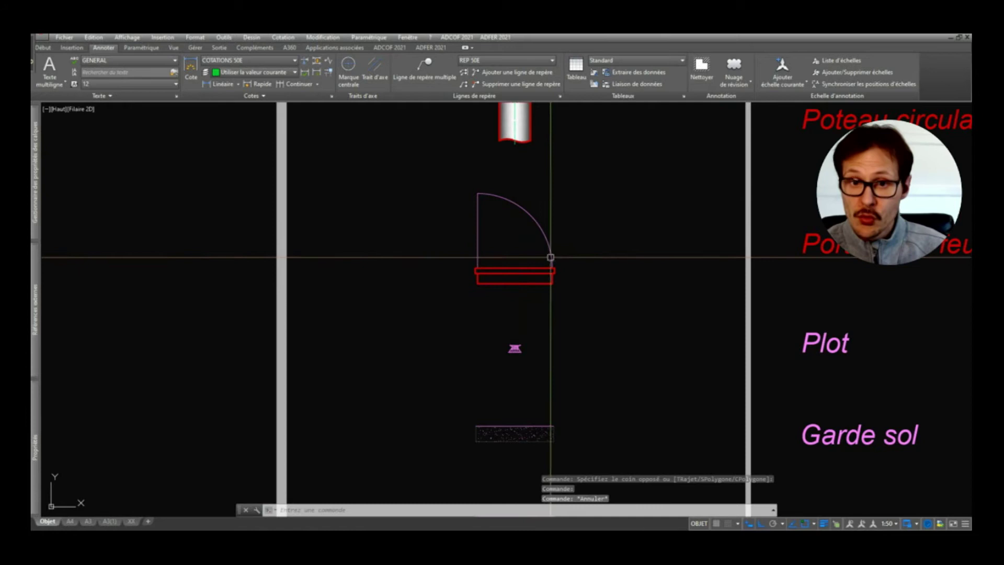
# - Rotate the straight-stair symbol with ROTATE so its arrow runs sideways
pyautogui.scroll(4, 546, 281)
pyautogui.scroll(-3, 546, 281)
pyautogui.scroll(-2, 480, 356)
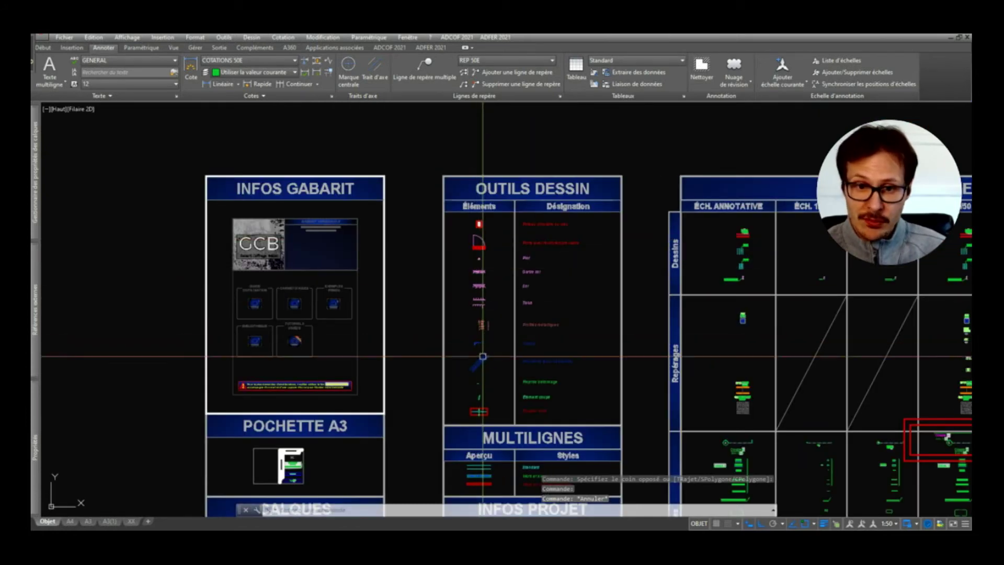
pyautogui.scroll(5, 496, 391)
pyautogui.click(561, 336)
pyautogui.click(454, 390)
pyautogui.scroll(3, 454, 390)
pyautogui.write('ro')
pyautogui.press('Return')
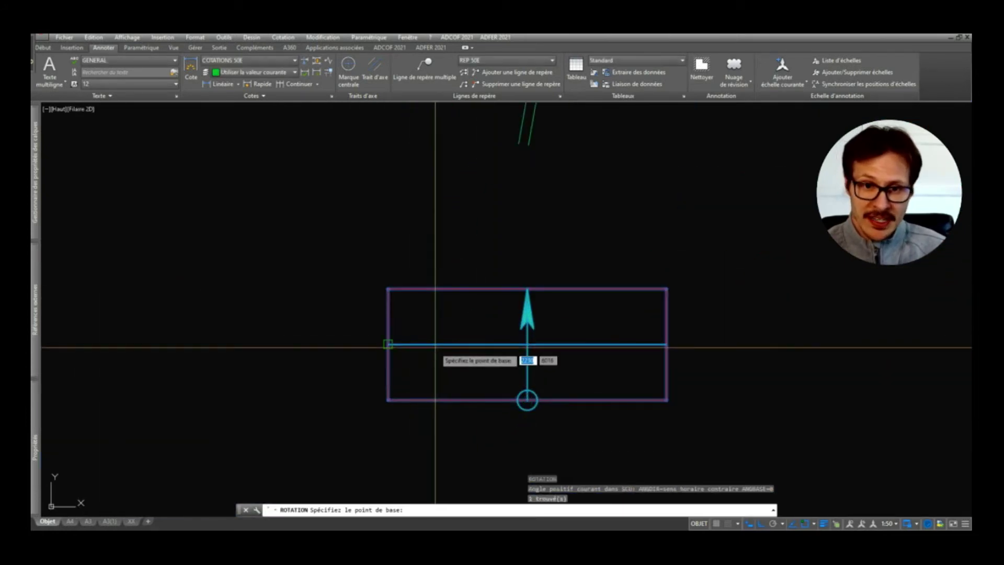
pyautogui.click(527, 373)
pyautogui.click(413, 419)
pyautogui.scroll(-3, 413, 418)
# - Move the rotated stair and stretch it wider to the right
pyautogui.click(398, 376)
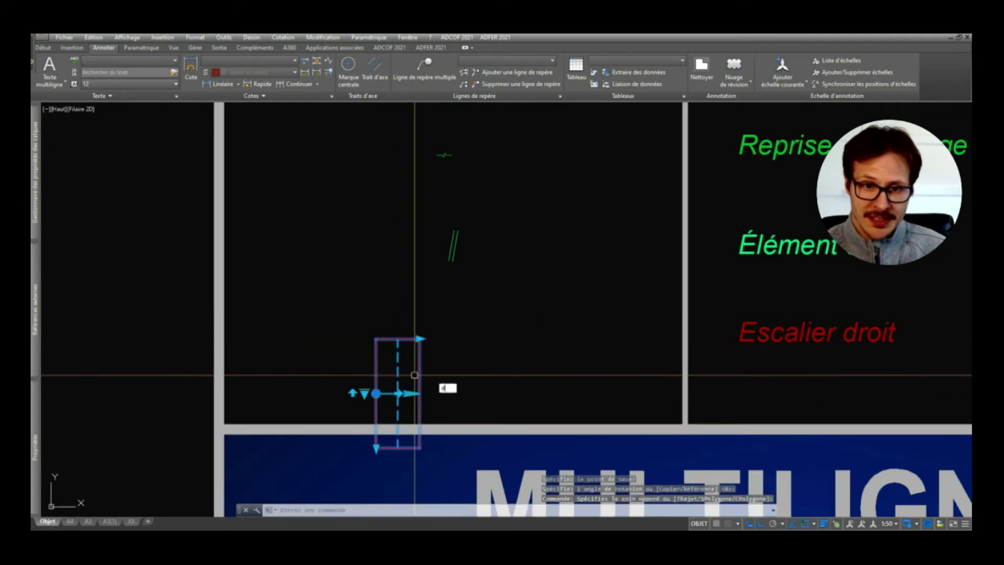
pyautogui.write('m')
pyautogui.press('Return')
pyautogui.click(465, 328)
pyautogui.click(372, 313)
pyautogui.click(419, 298)
pyautogui.click(551, 298)
# - Switch the stair to its tapered Arrivée escalier form
pyautogui.click(364, 352)
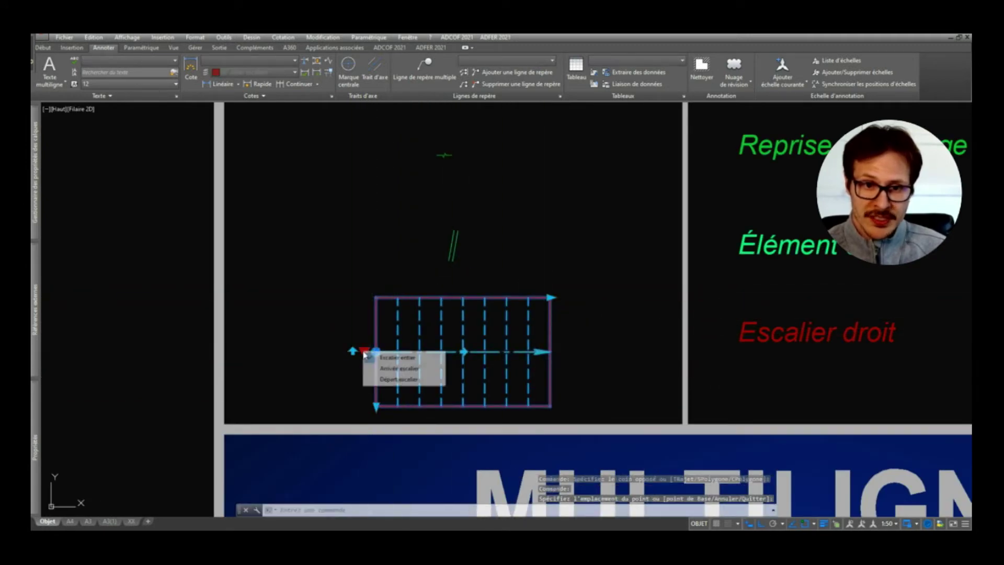
pyautogui.click(413, 368)
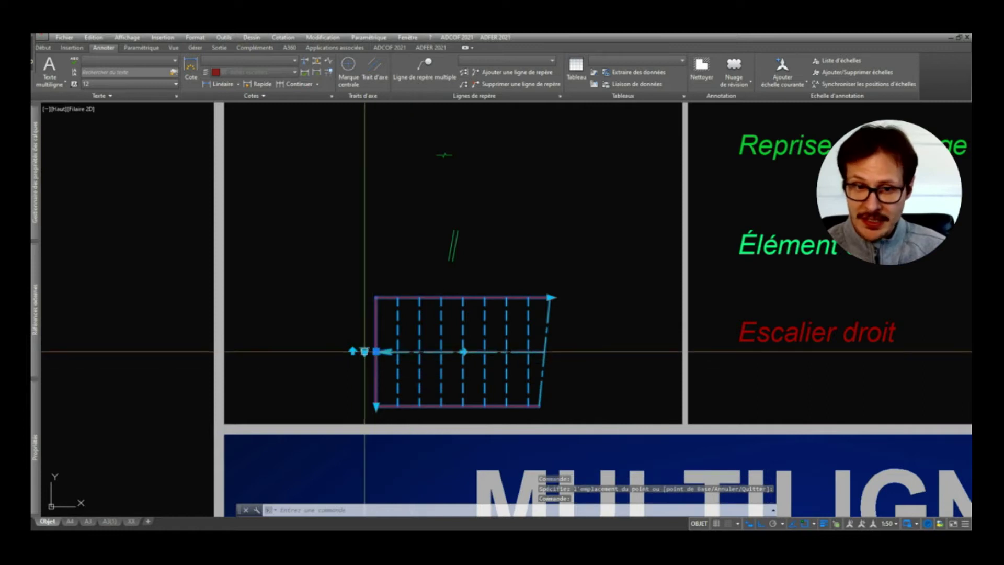
pyautogui.press('Escape')
pyautogui.press('Escape')
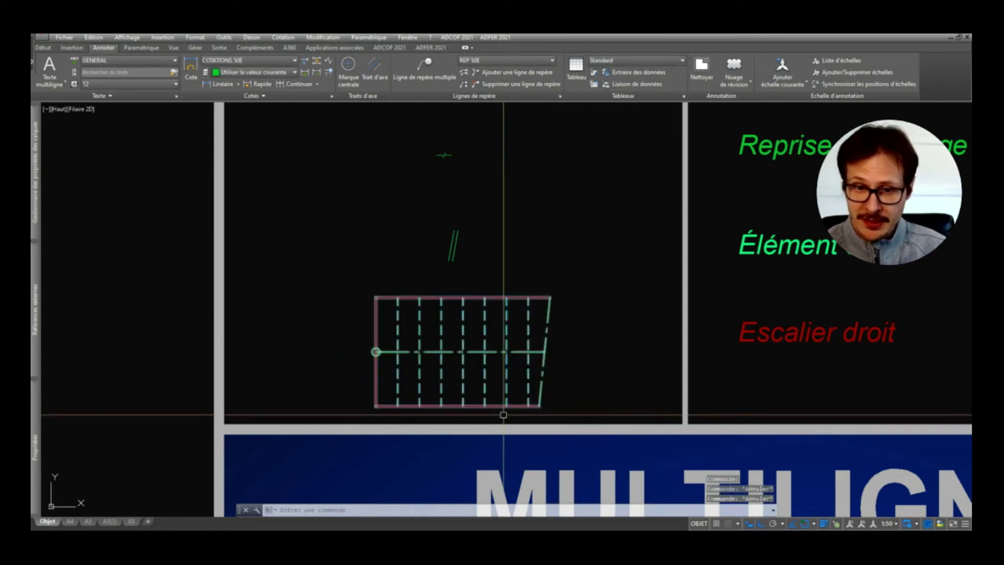
pyautogui.press('Escape')
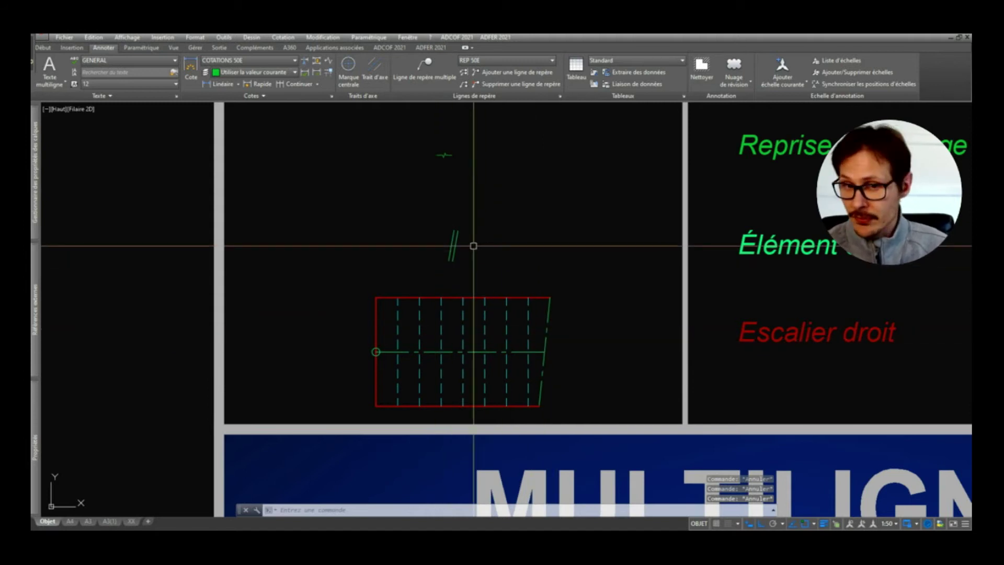
pyautogui.scroll(-5, 473, 246)
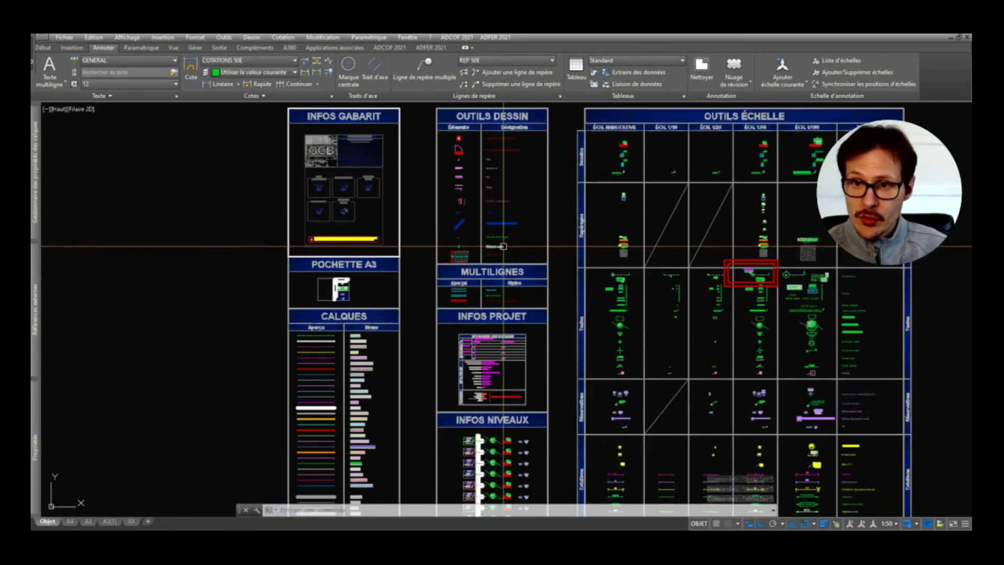
# - Copy the PXX post block twice to the left
pyautogui.scroll(5, 753, 209)
pyautogui.scroll(2, 680, 188)
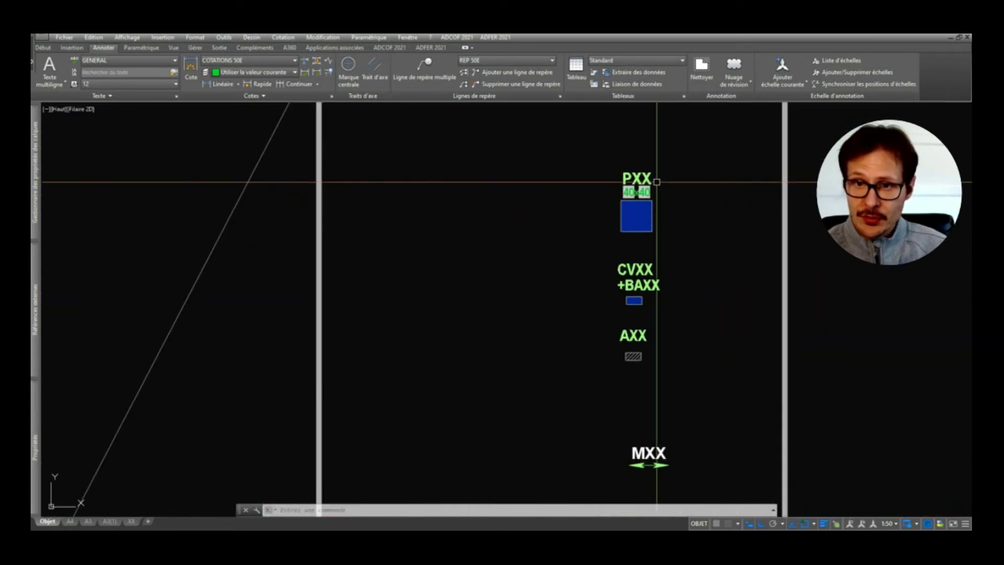
pyautogui.scroll(3, 657, 181)
pyautogui.click(594, 246)
pyautogui.scroll(-2, 635, 288)
pyautogui.write('co')
pyautogui.press('Return')
pyautogui.click(623, 322)
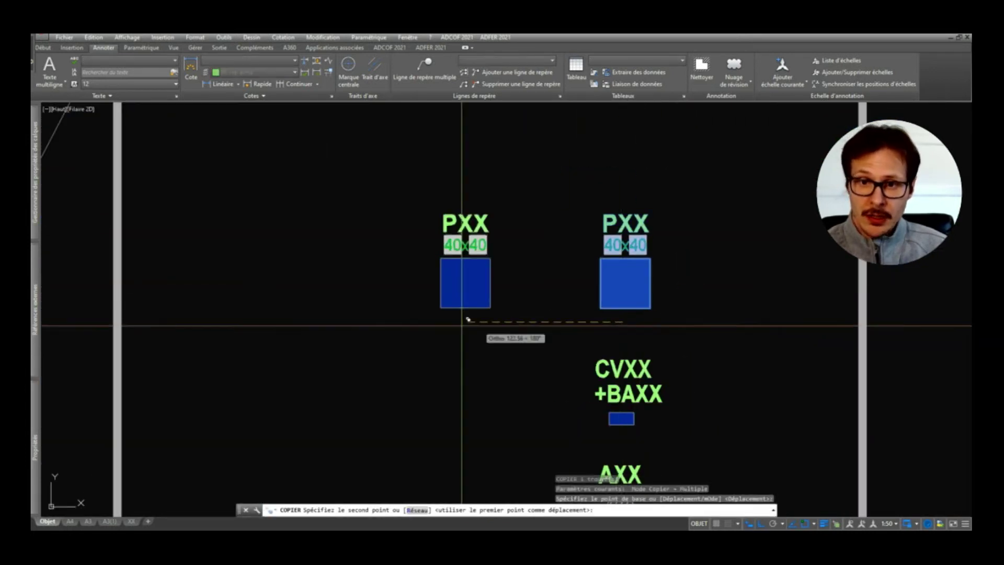
pyautogui.click(440, 321)
pyautogui.click(248, 321)
pyautogui.press('Return')
# - Set both copies' width from 40 to 60 and refresh fields with AJCHAMP to read 60x40
pyautogui.click(532, 177)
pyautogui.click(226, 347)
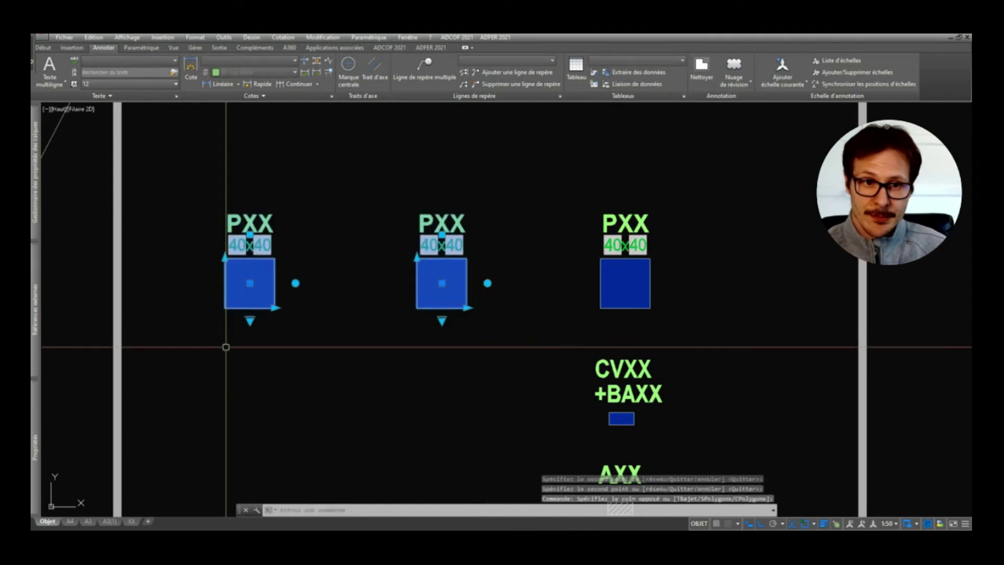
pyautogui.hotkey('ctrl', '1')
pyautogui.click(154, 378)
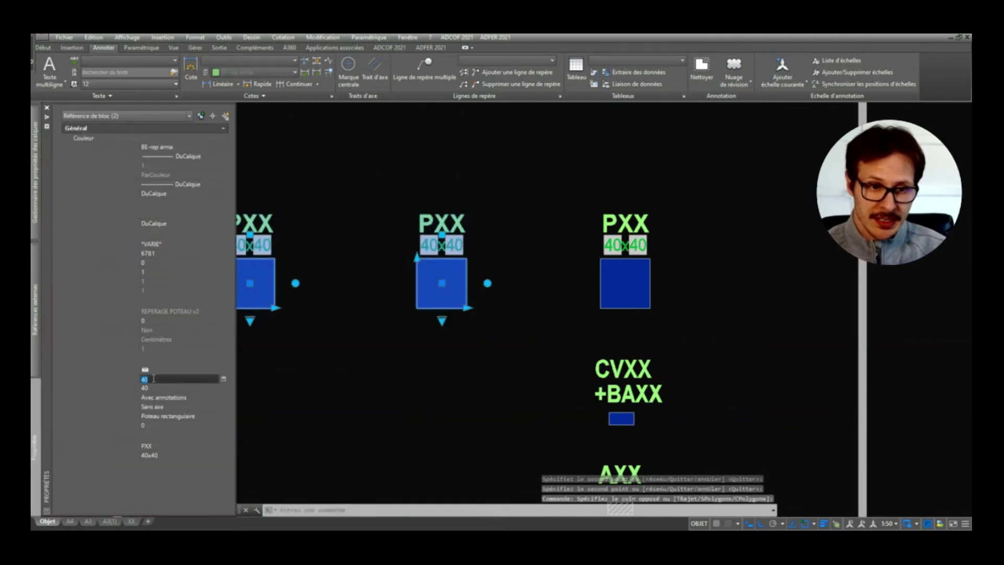
pyautogui.write('60')
pyautogui.press('Return')
pyautogui.hotkey('ctrl', '1')
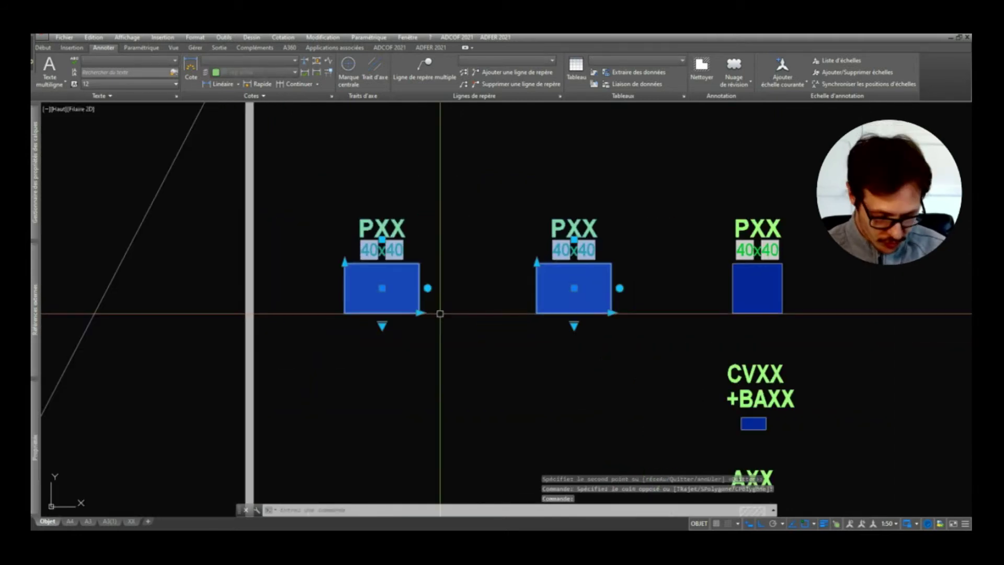
pyautogui.write('ajchamp')
pyautogui.press('Return')
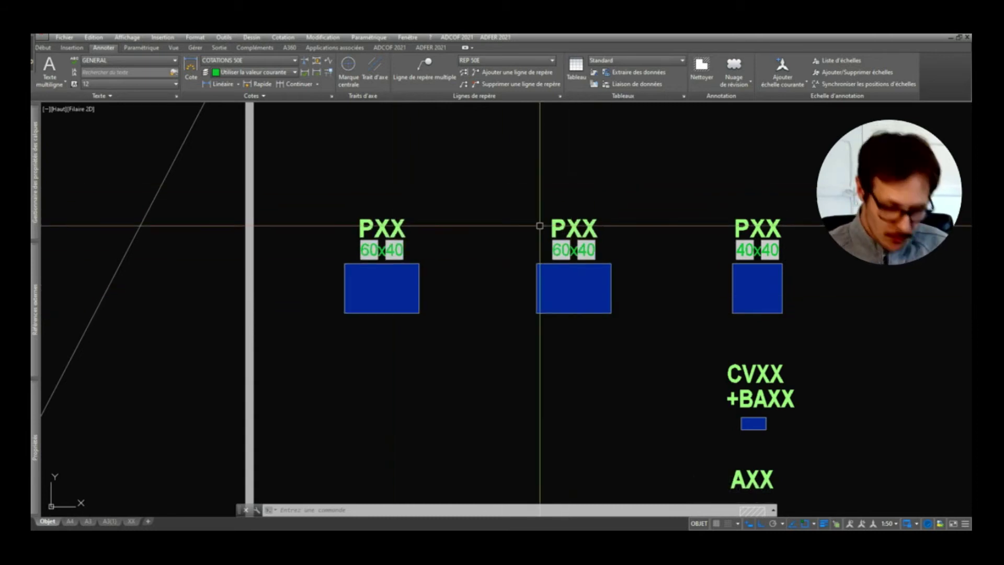
pyautogui.press('Return')
pyautogui.write('P')
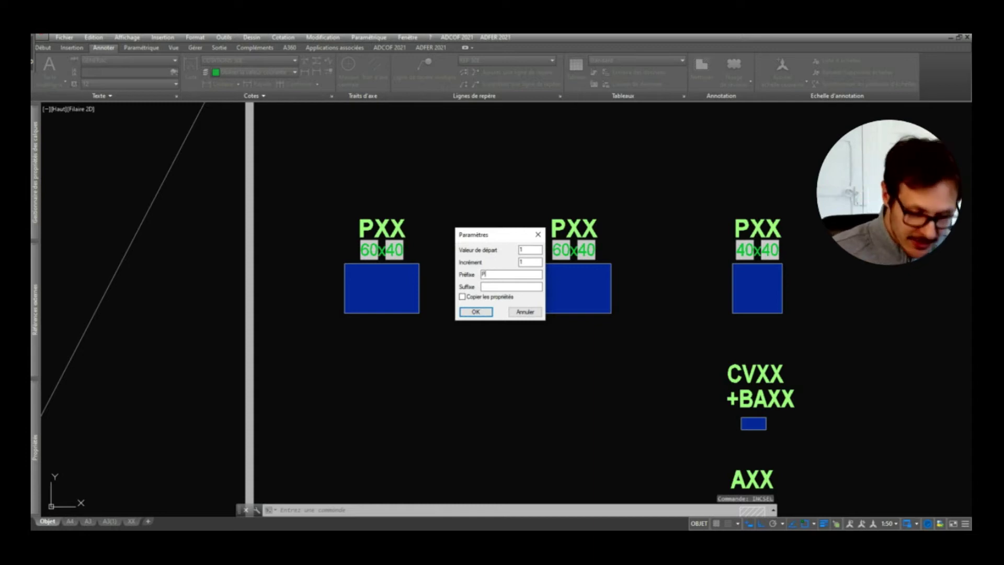
# - Number the three post labels P1, P2 and P3 with prefix P starting at 1
pyautogui.press('Return')
pyautogui.click(382, 229)
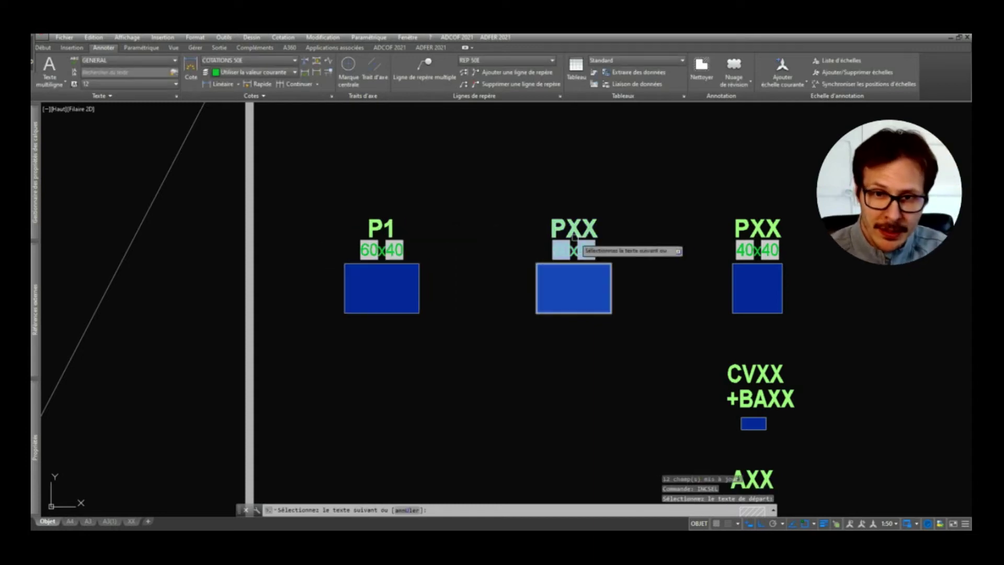
pyautogui.click(594, 228)
pyautogui.click(766, 226)
pyautogui.press('Return')
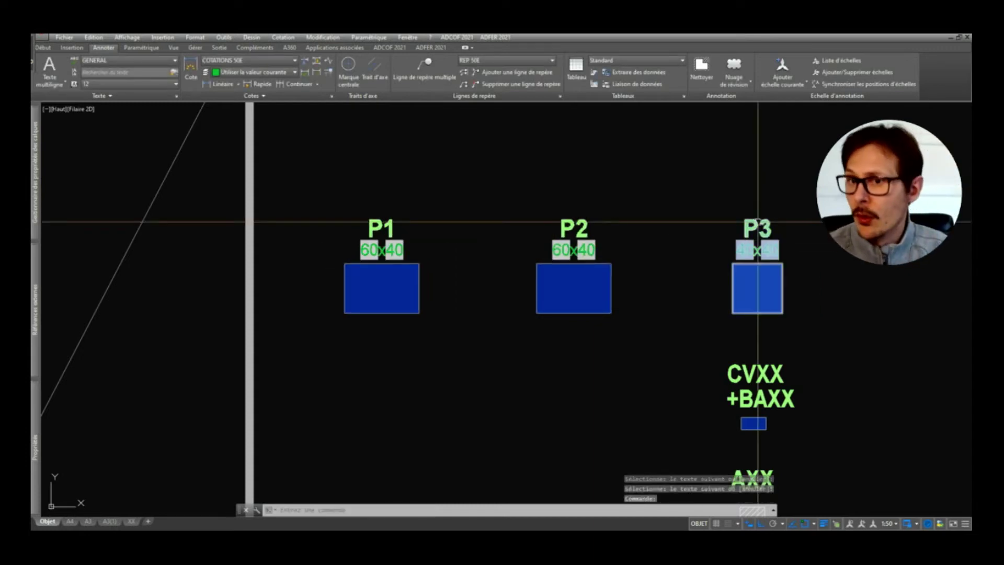
pyautogui.scroll(-3, 652, 249)
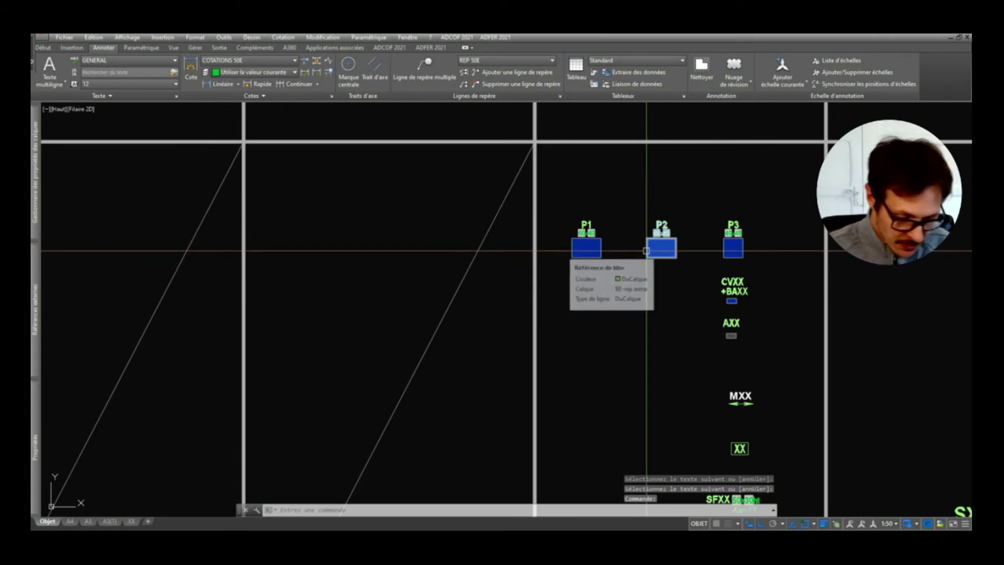
# - Set up NUMINC incremental numbering with the beam tag block
pyautogui.write('mcsel')
pyautogui.press('Return')
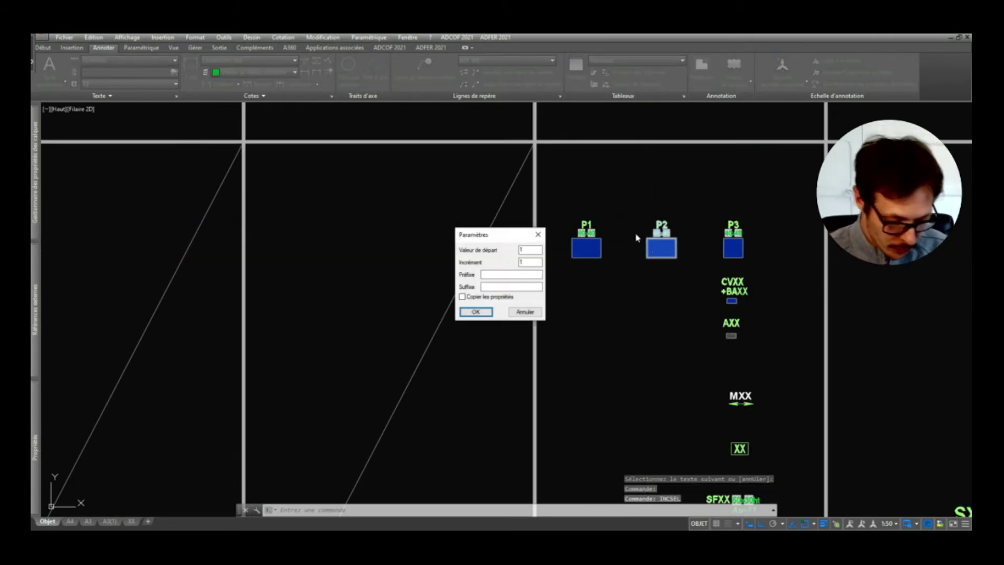
pyautogui.press('Escape')
pyautogui.write('minc')
pyautogui.press('Return')
pyautogui.write('01')
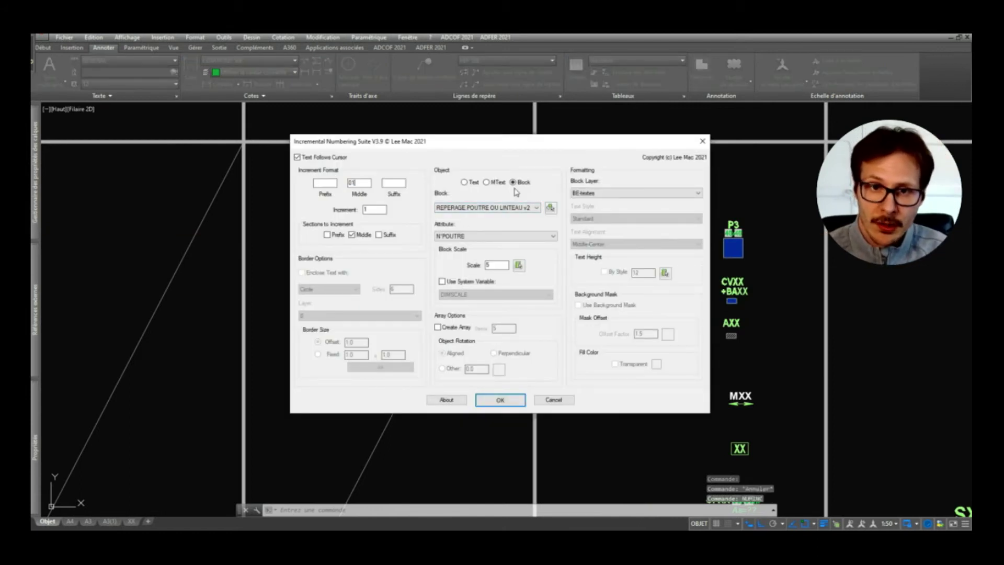
pyautogui.press('Return')
pyautogui.scroll(-4, 511, 313)
# - Place beam/lintel tags numbered 01 to 05 near the posts
pyautogui.scroll(-4, 505, 366)
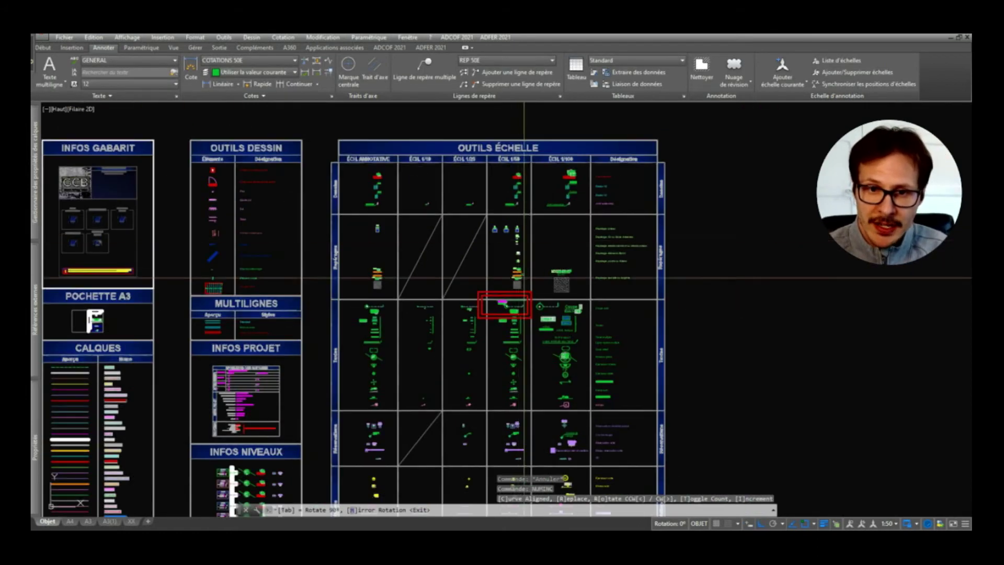
pyautogui.scroll(5, 533, 333)
pyautogui.scroll(3, 544, 291)
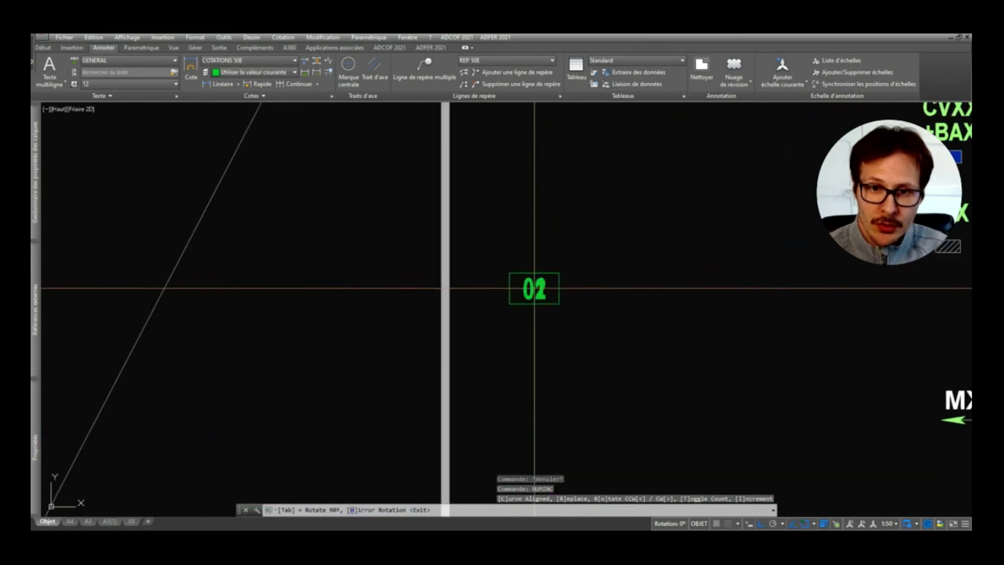
pyautogui.click(656, 294)
pyautogui.click(506, 385)
pyautogui.click(620, 392)
pyautogui.click(754, 375)
pyautogui.press('Return')
# - Select the tags and inspect tag 02's beam-type lookup list
pyautogui.click(764, 245)
pyautogui.click(449, 471)
pyautogui.scroll(-2, 493, 262)
pyautogui.scroll(-1, 587, 273)
pyautogui.scroll(5, 500, 276)
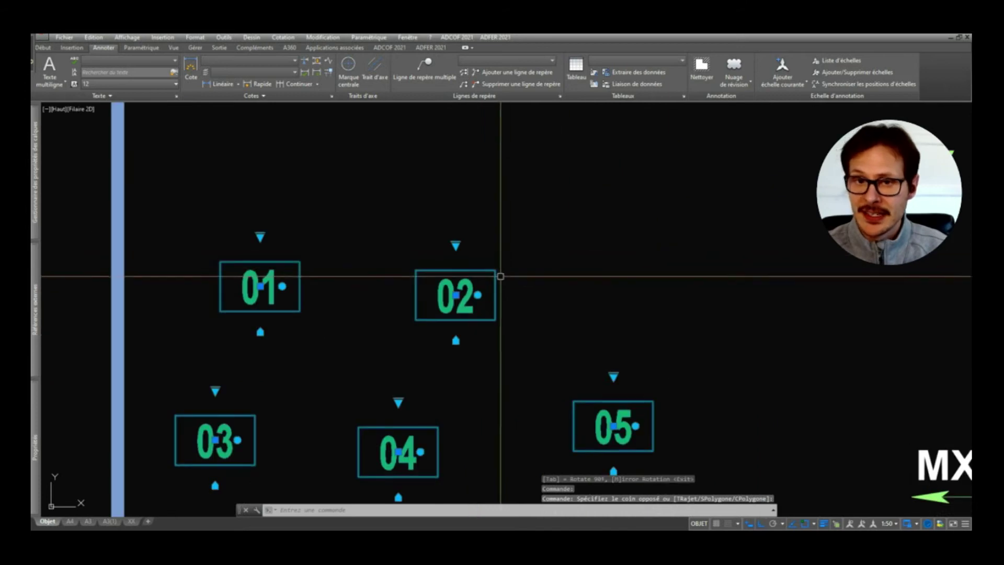
pyautogui.click(456, 245)
pyautogui.moveTo(502, 266)
pyautogui.moveTo(599, 279)
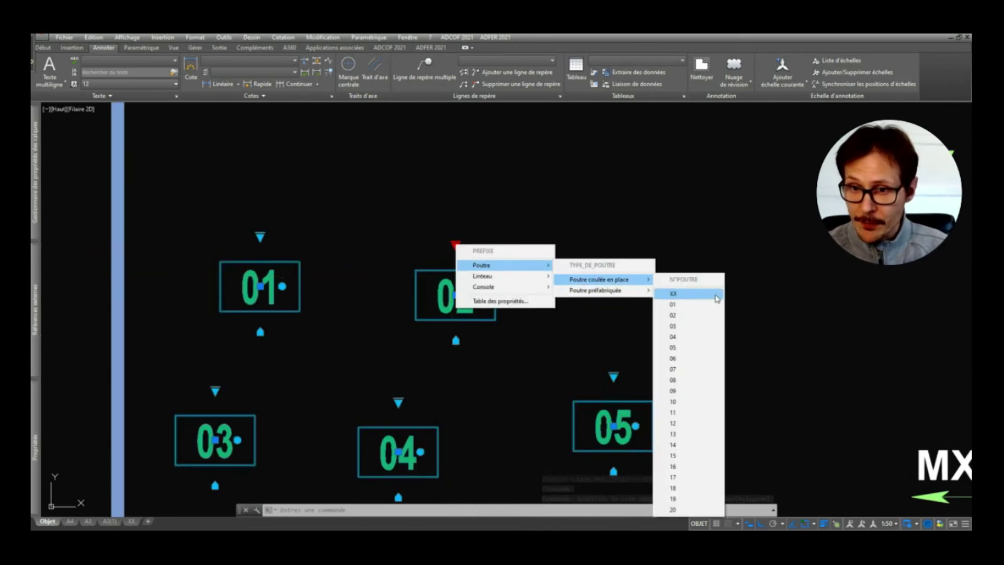
pyautogui.click(682, 314)
# - Window-select the five beam tags 01–05 and delete them
pyautogui.scroll(-3, 537, 238)
pyautogui.click(536, 239)
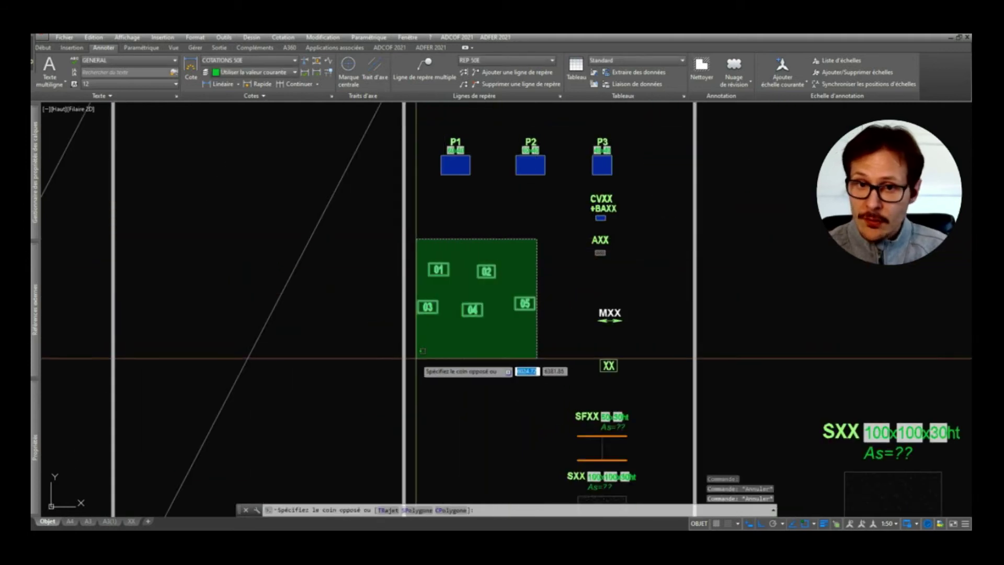
pyautogui.click(418, 359)
pyautogui.press('Delete')
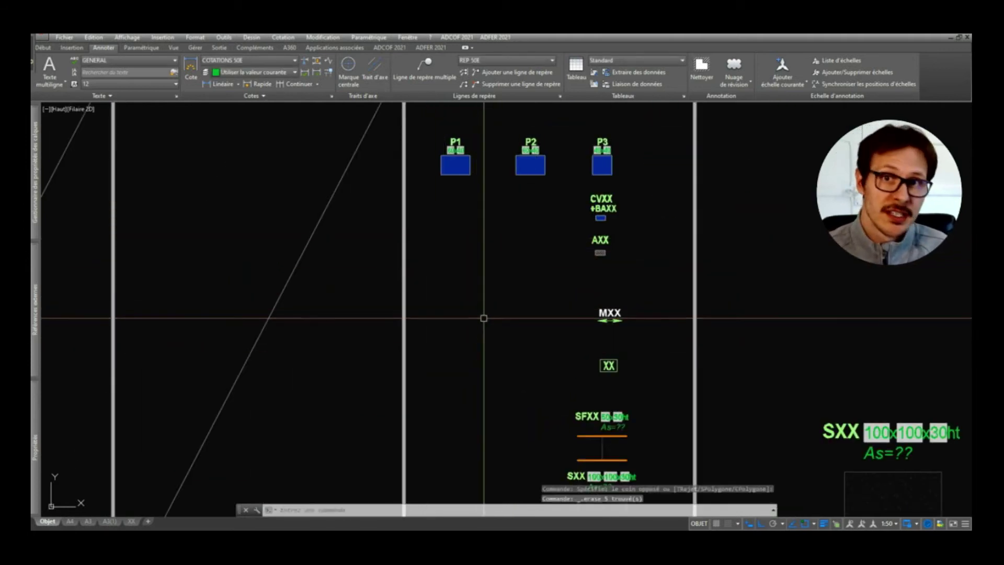
# - Erase the P1 and P2 post blocks
pyautogui.click(542, 123)
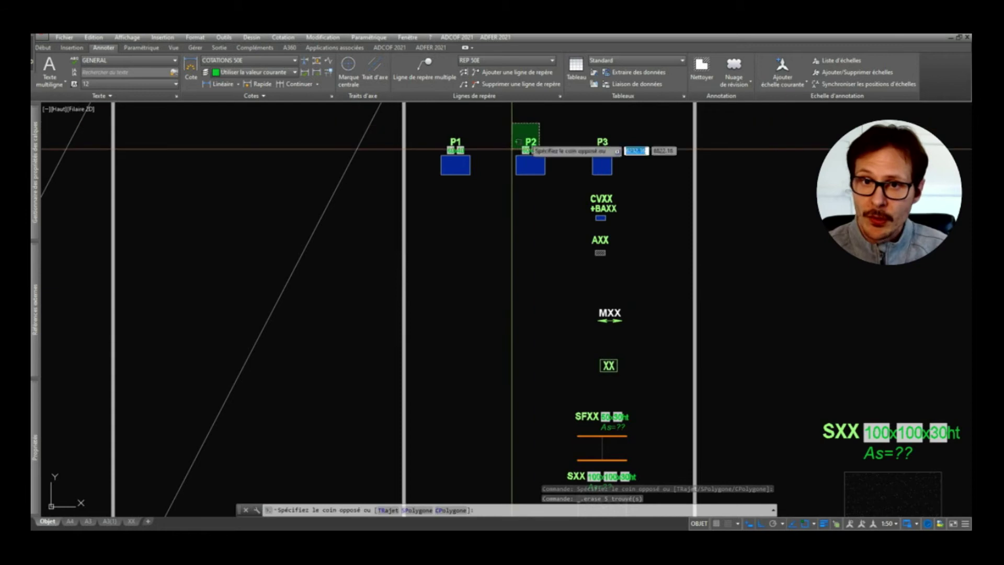
pyautogui.click(440, 149)
pyautogui.press('Delete')
pyautogui.scroll(-5, 600, 177)
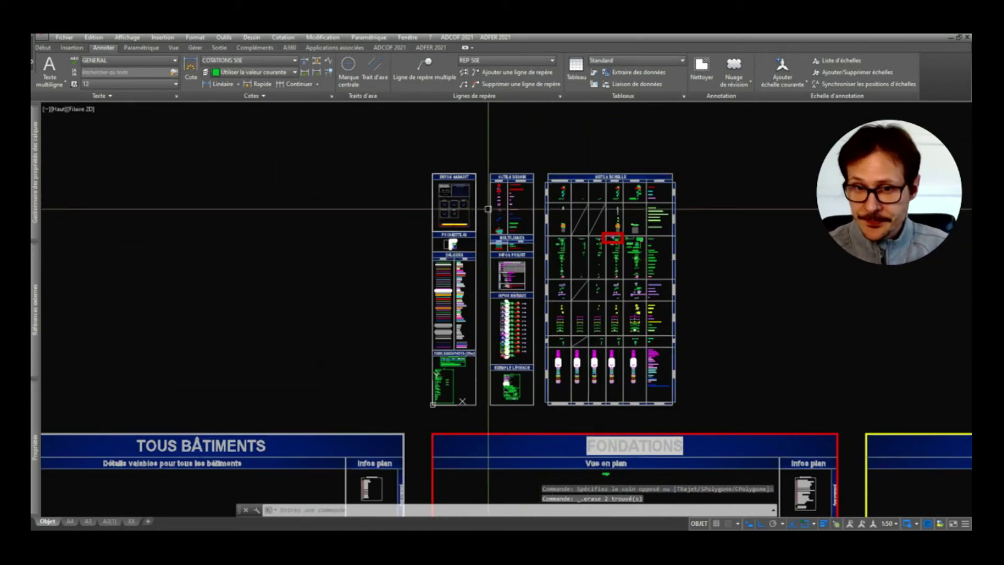
# - Pan over the legend tables above the FONDATIONS sheet, then close the drawing
pyautogui.scroll(4, 456, 292)
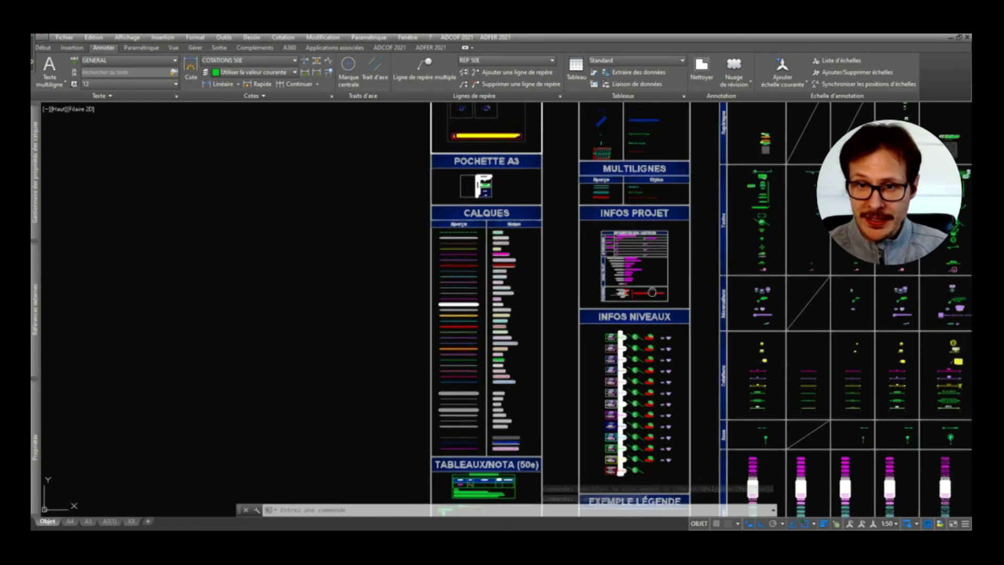
pyautogui.scroll(4, 687, 246)
pyautogui.scroll(-5, 567, 284)
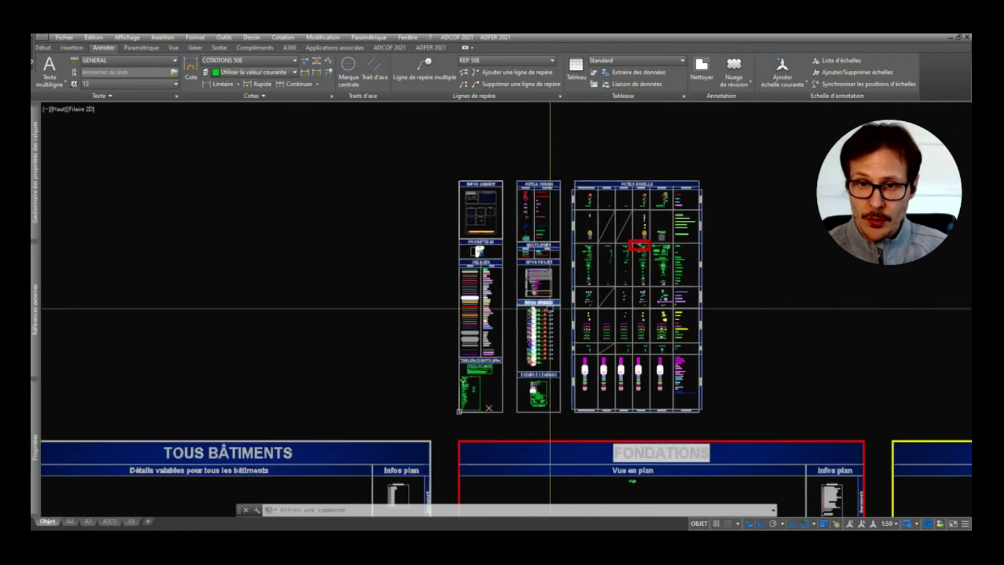
pyautogui.scroll(1, 606, 403)
pyautogui.scroll(4, 443, 198)
pyautogui.moveTo(443, 197); pyautogui.dragTo(452, 376, button='middle')
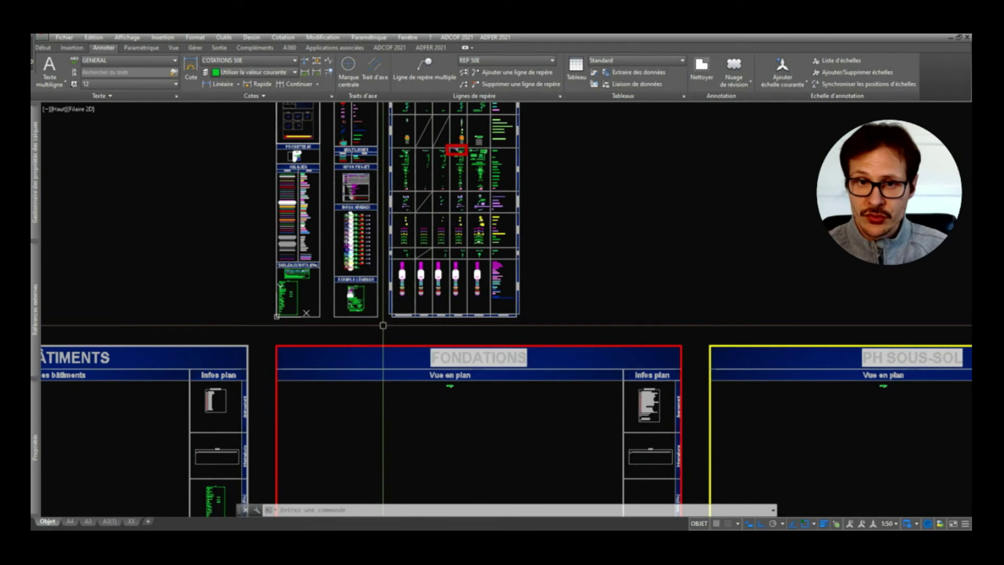
pyautogui.hotkey('ctrl', 'F4')
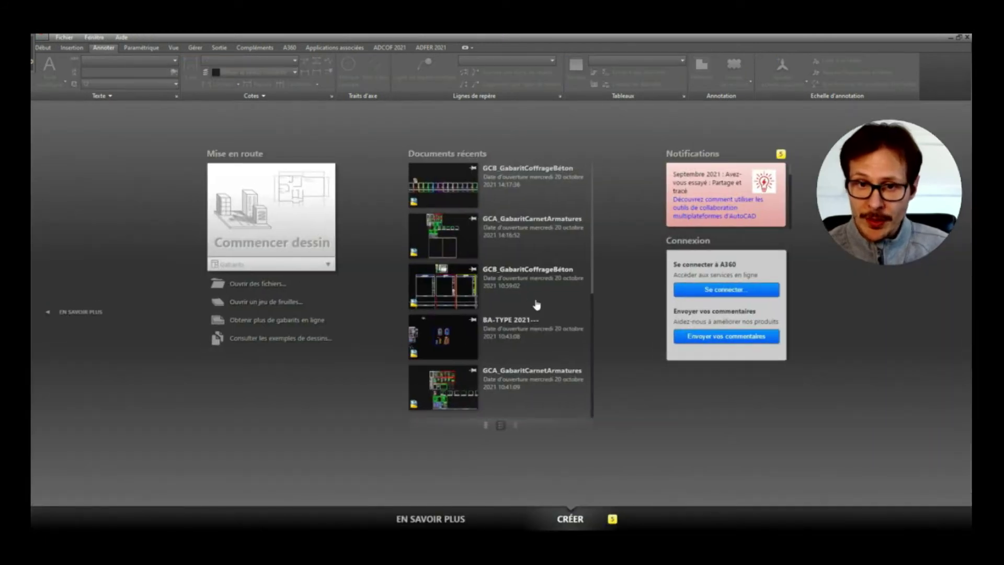
# - Open a recent template and zoom over its ARMATURES, OUTILS and element library sheets
pyautogui.click(537, 305)
pyautogui.scroll(3, 668, 359)
pyautogui.scroll(3, 721, 364)
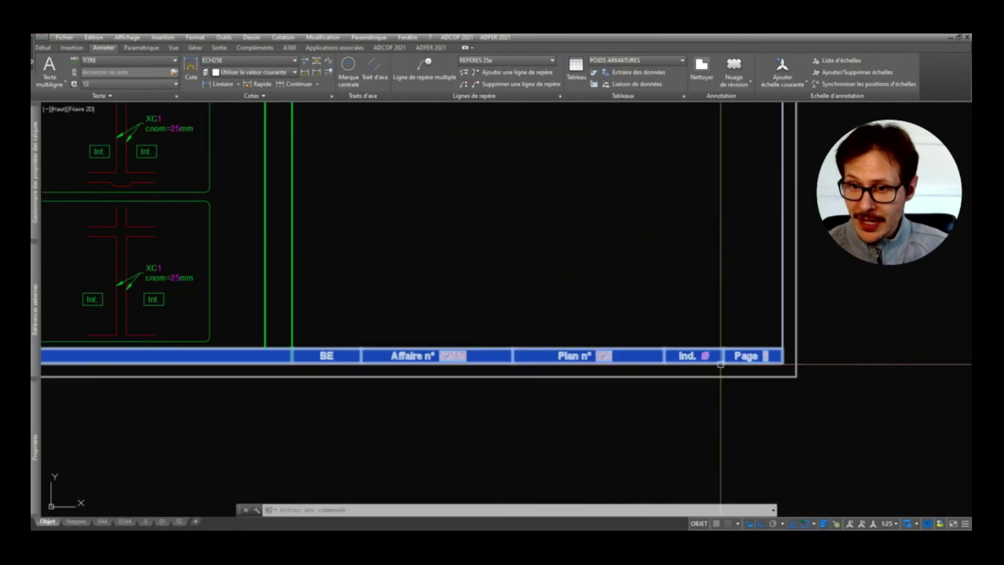
pyautogui.scroll(-10, 523, 376)
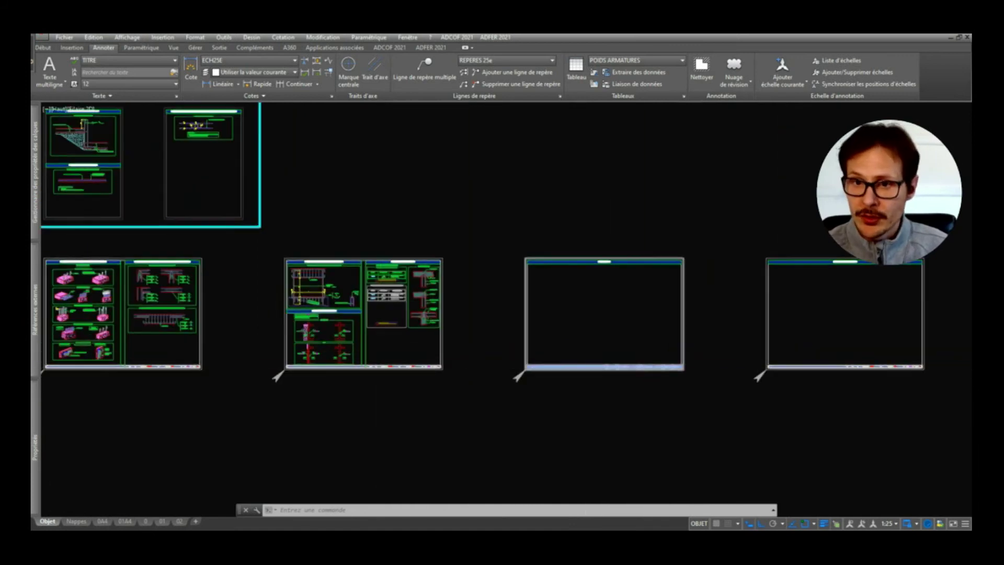
pyautogui.scroll(5, 659, 366)
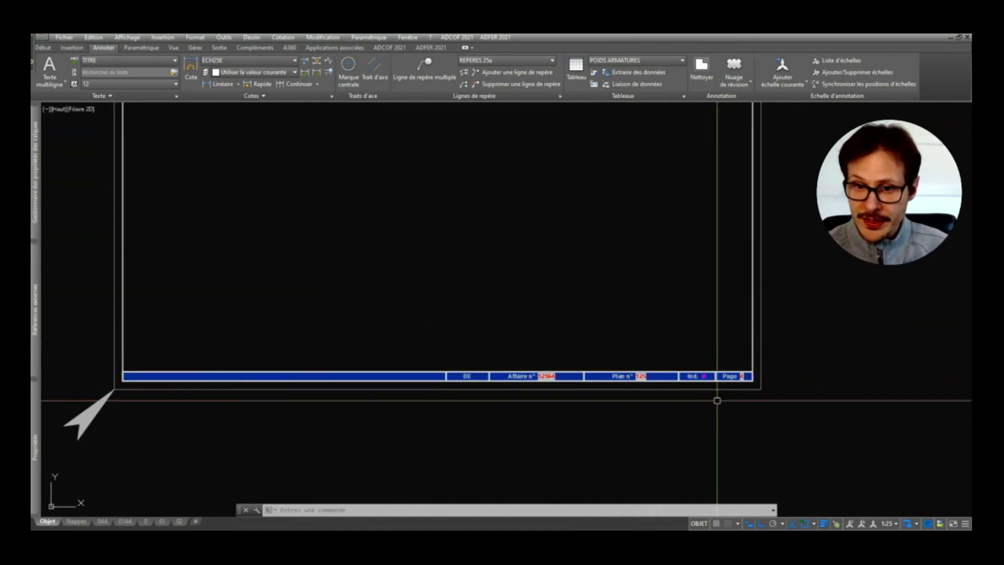
pyautogui.scroll(-8, 717, 400)
pyautogui.scroll(4, 319, 429)
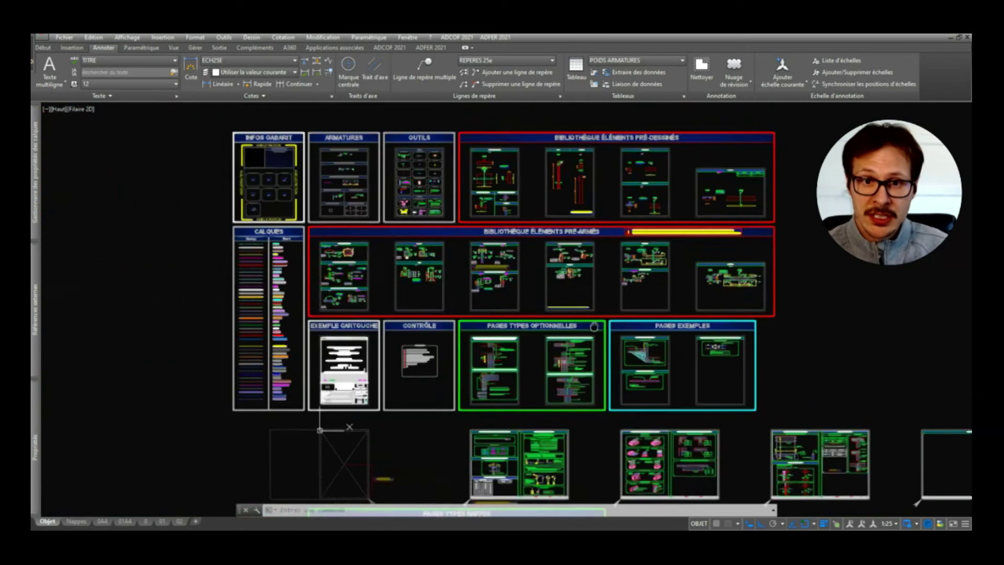
pyautogui.moveTo(595, 326); pyautogui.dragTo(624, 352, button='middle')
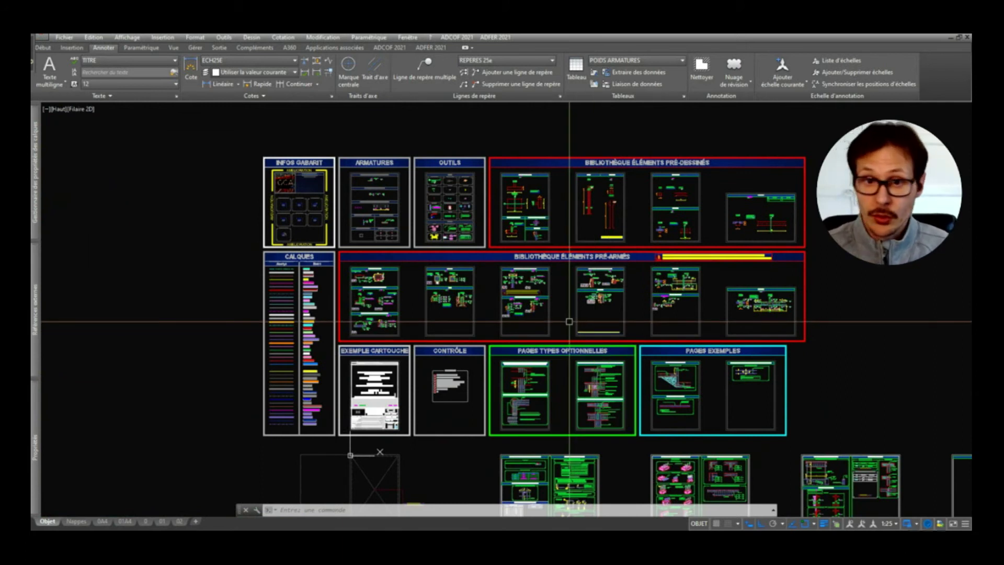
pyautogui.scroll(5, 497, 196)
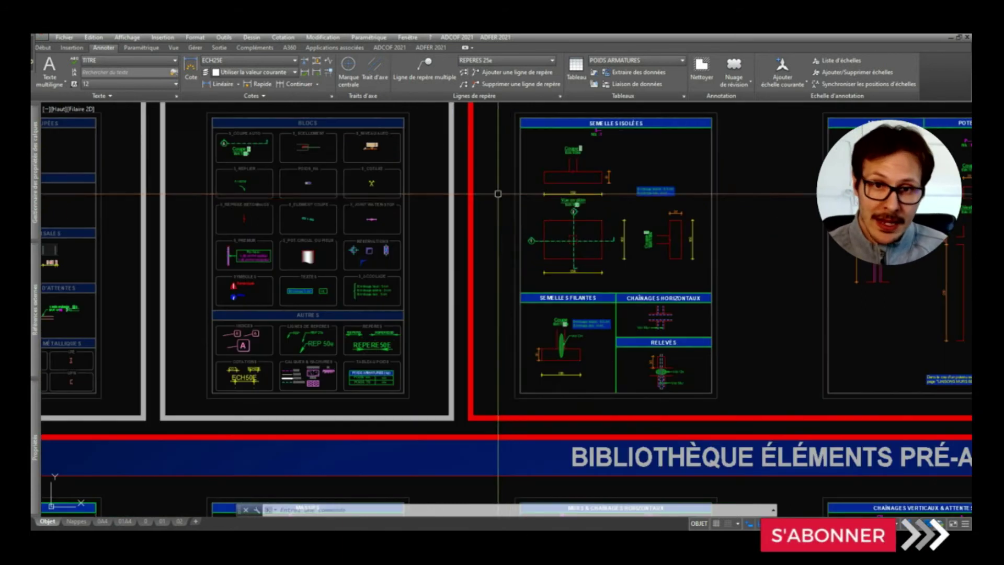
pyautogui.scroll(-2, 621, 291)
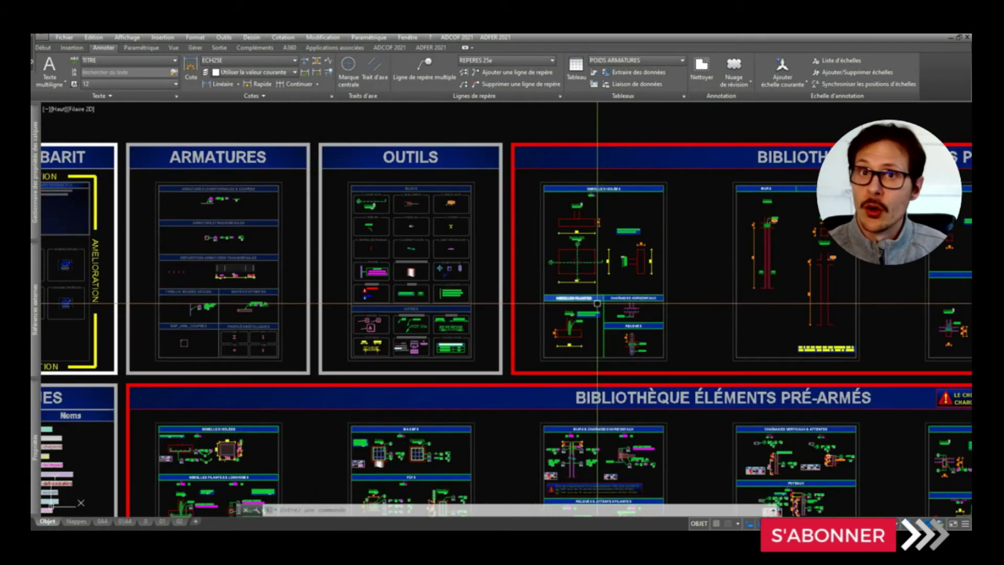
pyautogui.scroll(-2, 621, 291)
pyautogui.scroll(-1, 622, 291)
pyautogui.moveTo(597, 400); pyautogui.dragTo(529, 243, button='middle')
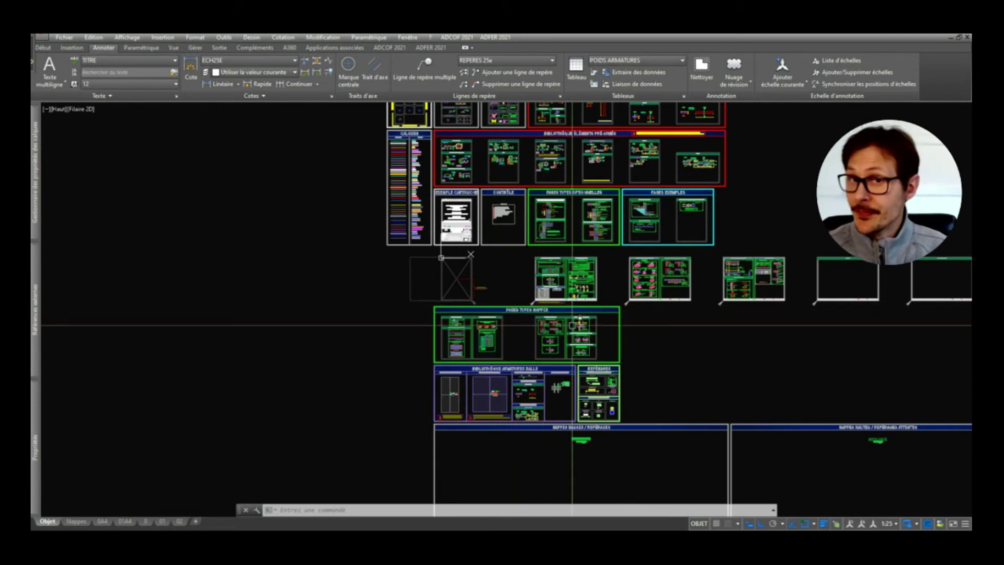
pyautogui.moveTo(572, 291); pyautogui.dragTo(504, 314, button='middle')
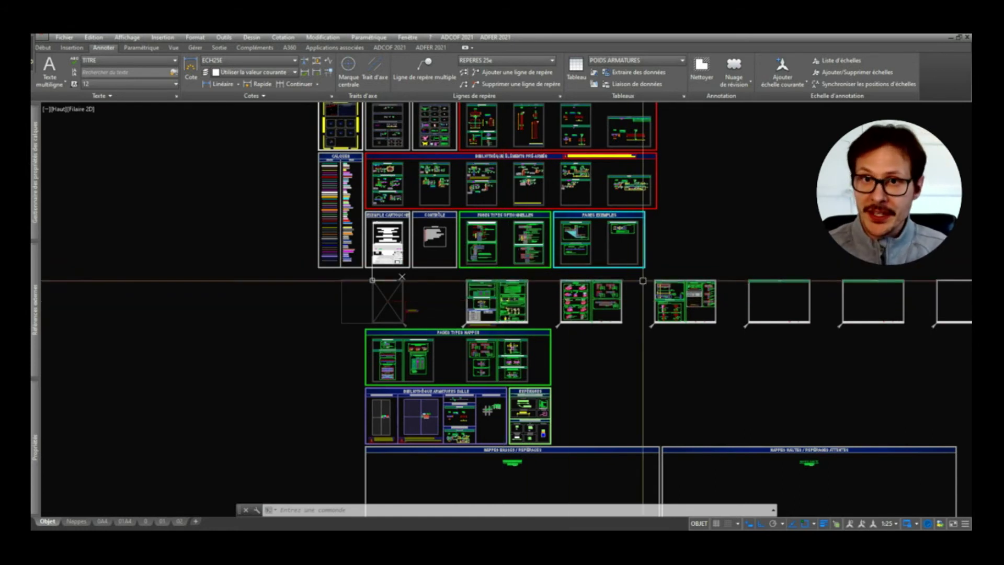
pyautogui.moveTo(705, 252); pyautogui.dragTo(684, 280, button='middle')
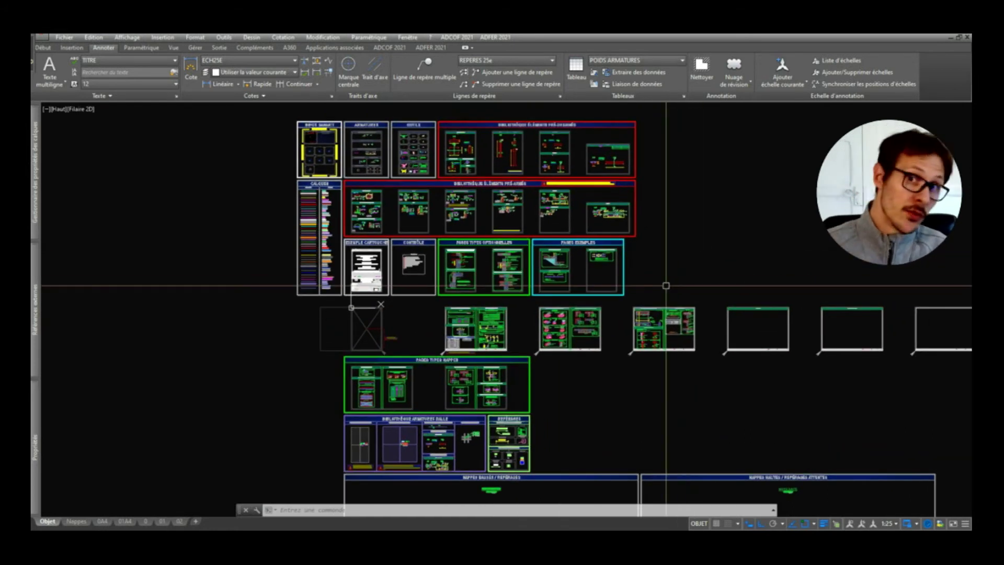